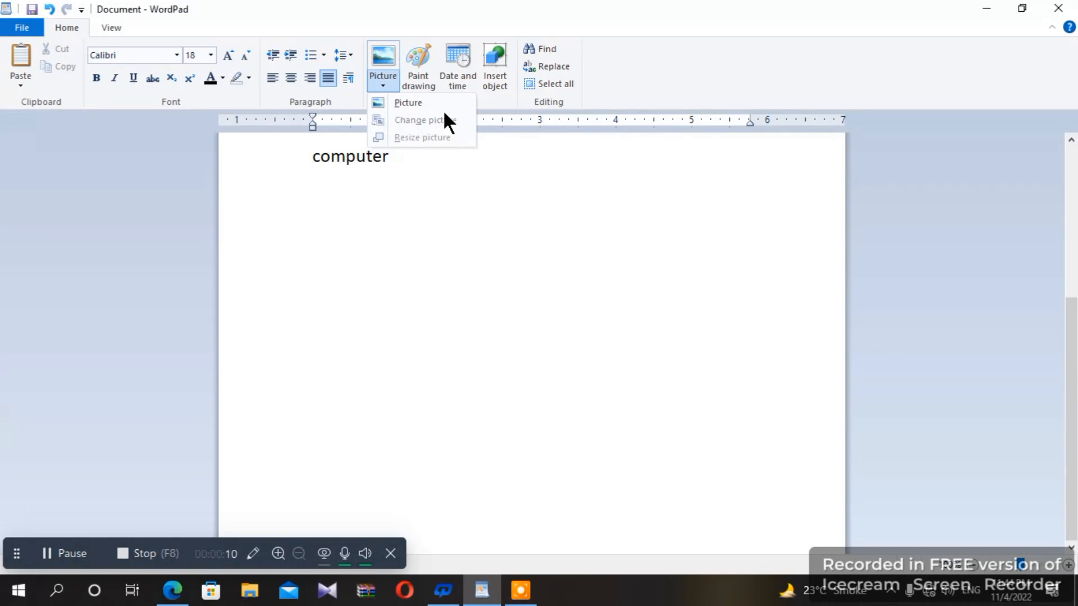
- Start a new blank Paint drawing on the empty line below 'computer'
{"action": "left_click", "coordinate": [370, 211]}
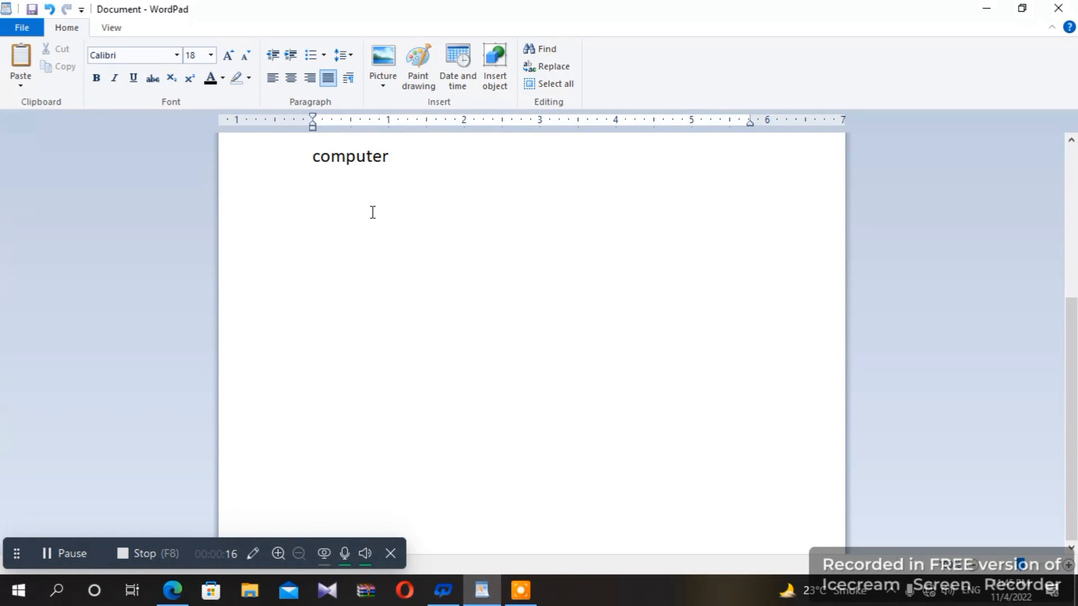
{"action": "left_click", "coordinate": [326, 295]}
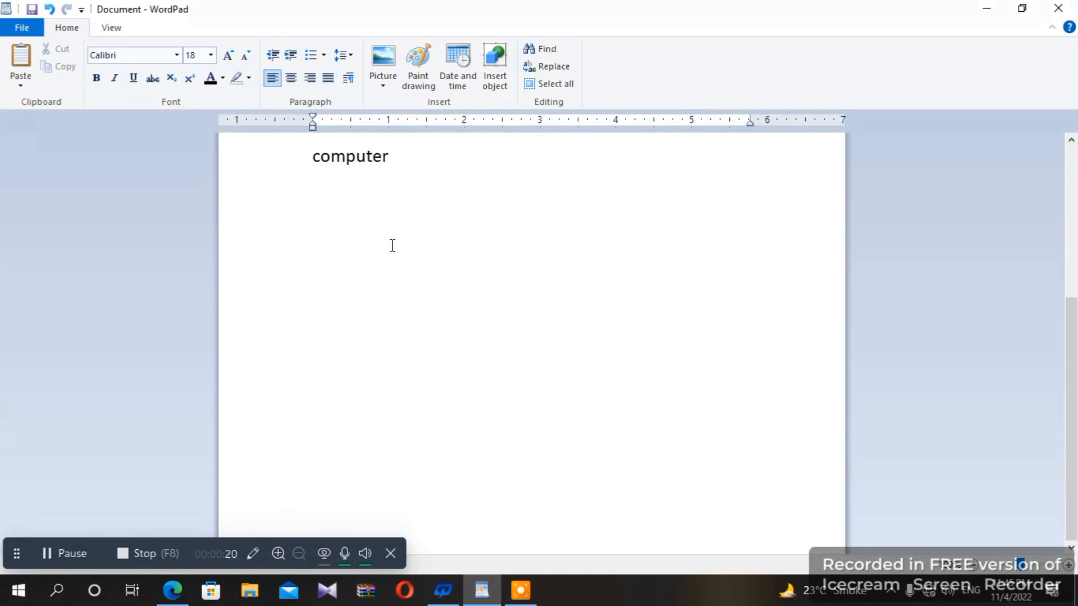
{"action": "left_click", "coordinate": [326, 239]}
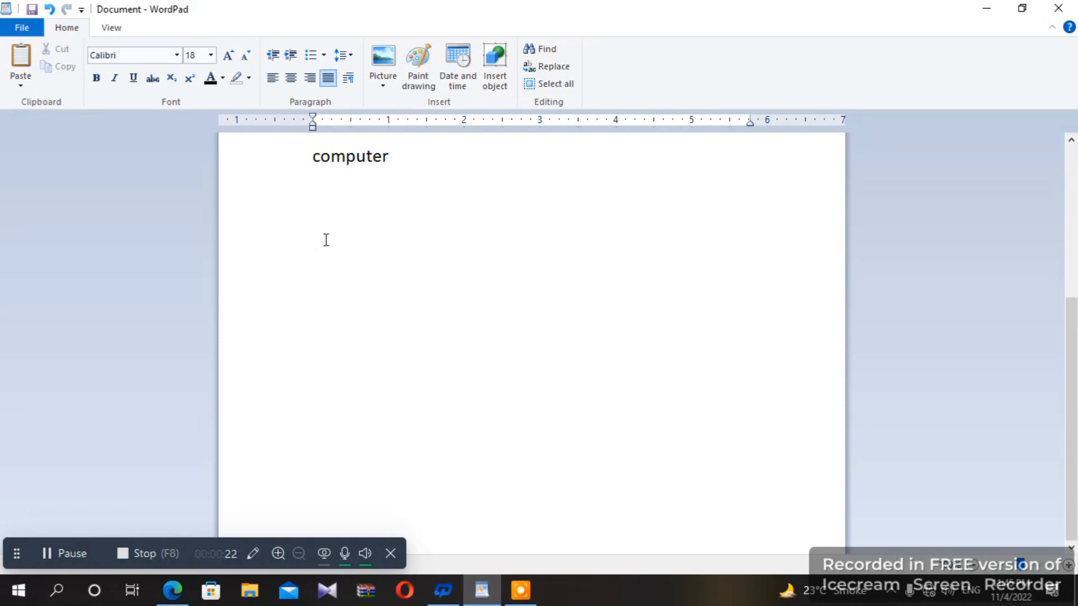
{"action": "left_click", "coordinate": [415, 58]}
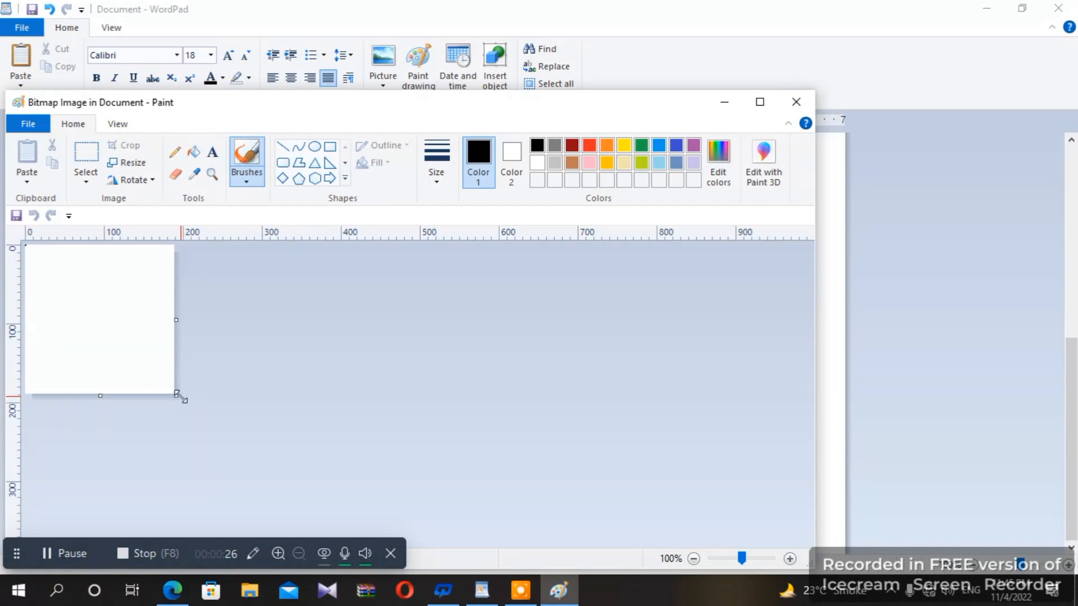
- Enlarge the canvas and draw a black rectangle with a rounded rectangle inside it
{"action": "mouse_move", "coordinate": [176, 396]}
{"action": "left_mouse_down"}
{"action": "mouse_move", "coordinate": [349, 472]}
{"action": "mouse_move", "coordinate": [470, 505]}
{"action": "left_mouse_up"}
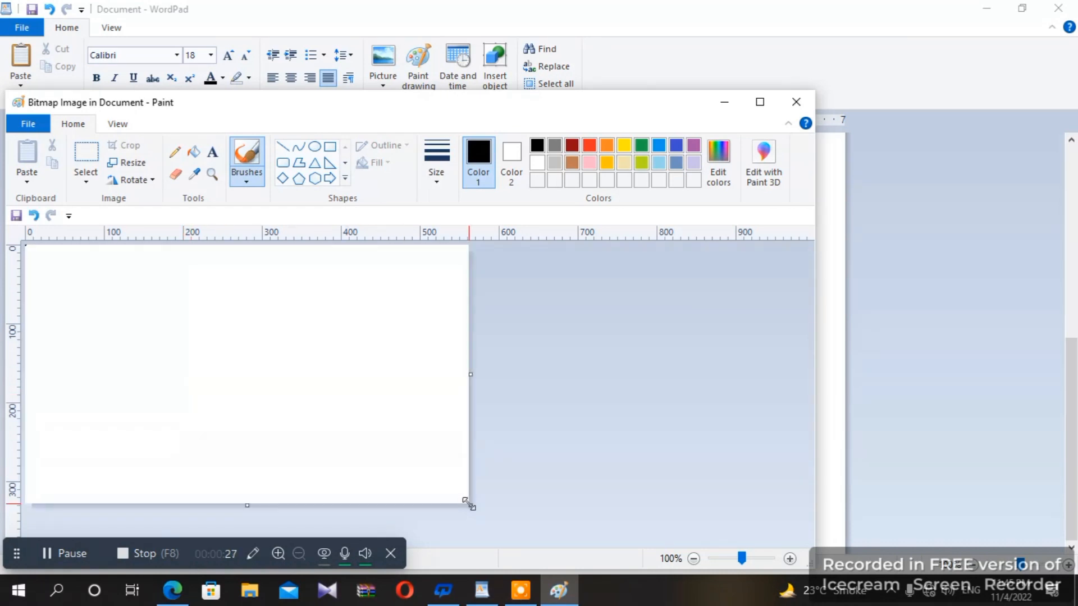
{"action": "left_click", "coordinate": [330, 147]}
{"action": "left_click_drag", "start_coordinate": [155, 306], "coordinate": [389, 428]}
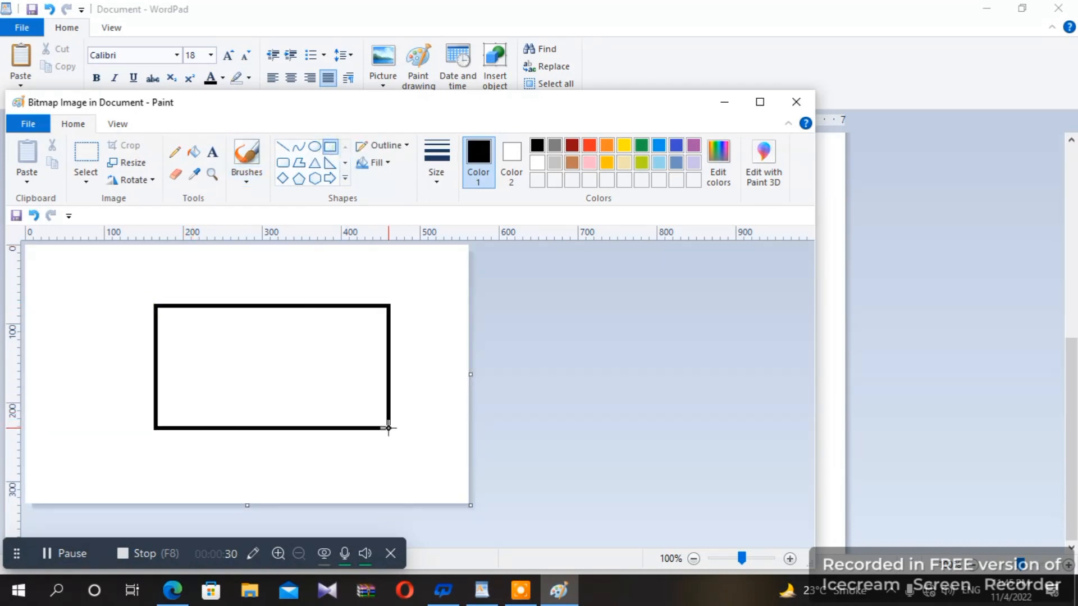
{"action": "left_click", "coordinate": [283, 162]}
{"action": "left_click_drag", "start_coordinate": [188, 326], "coordinate": [365, 404]}
- Fill the band between the two rectangles yellow and return to WordPad
{"action": "left_click", "coordinate": [193, 152]}
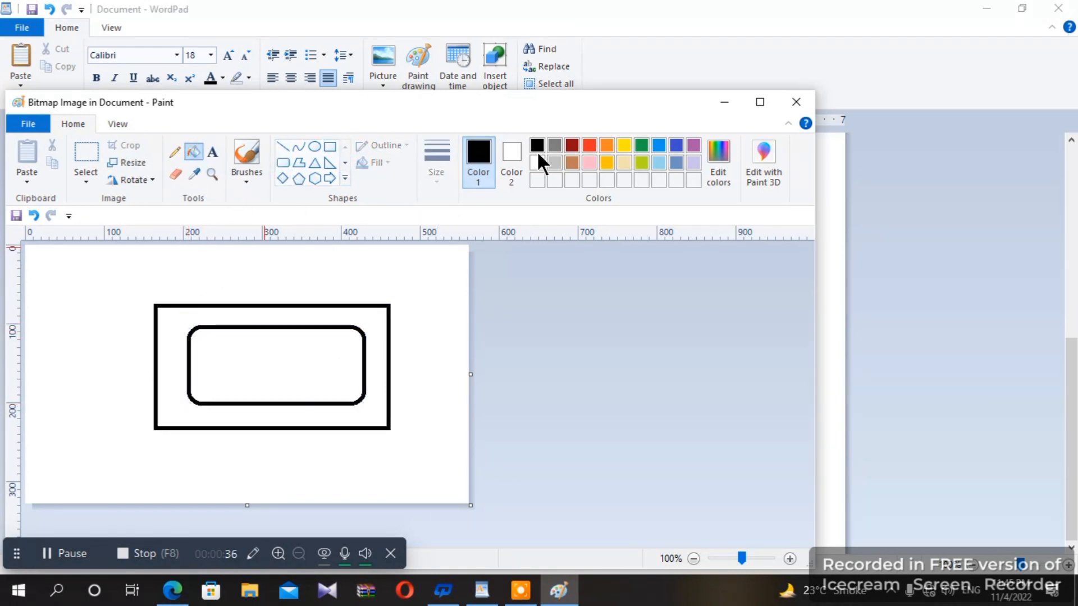
{"action": "left_click", "coordinate": [624, 146]}
{"action": "left_click", "coordinate": [373, 356]}
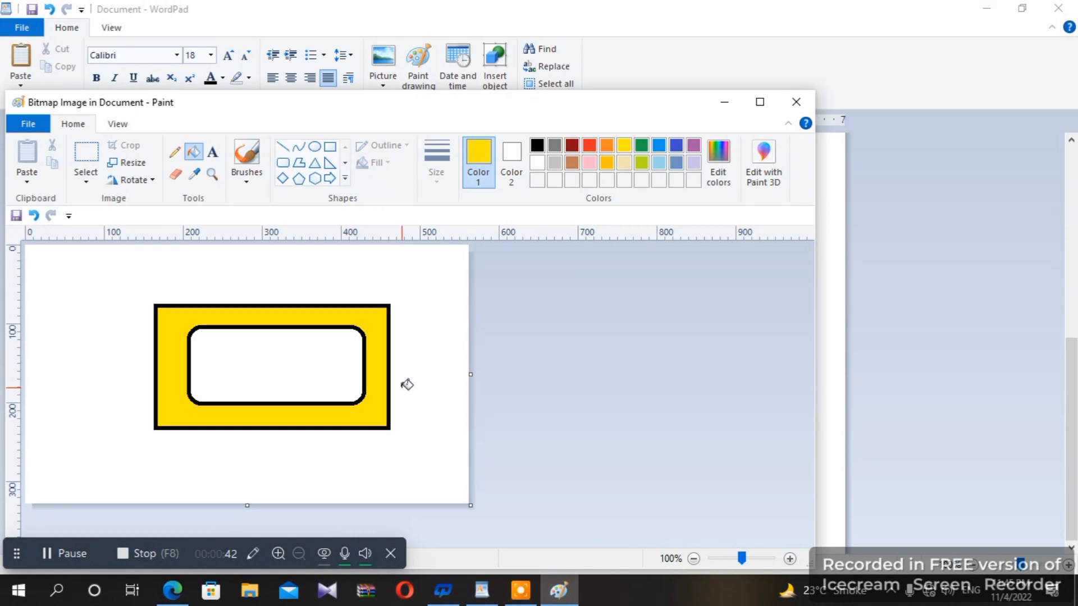
{"action": "left_click", "coordinate": [791, 103]}
- Shrink the embedded yellow drawing and add an empty line beneath it
{"action": "left_click", "coordinate": [651, 261]}
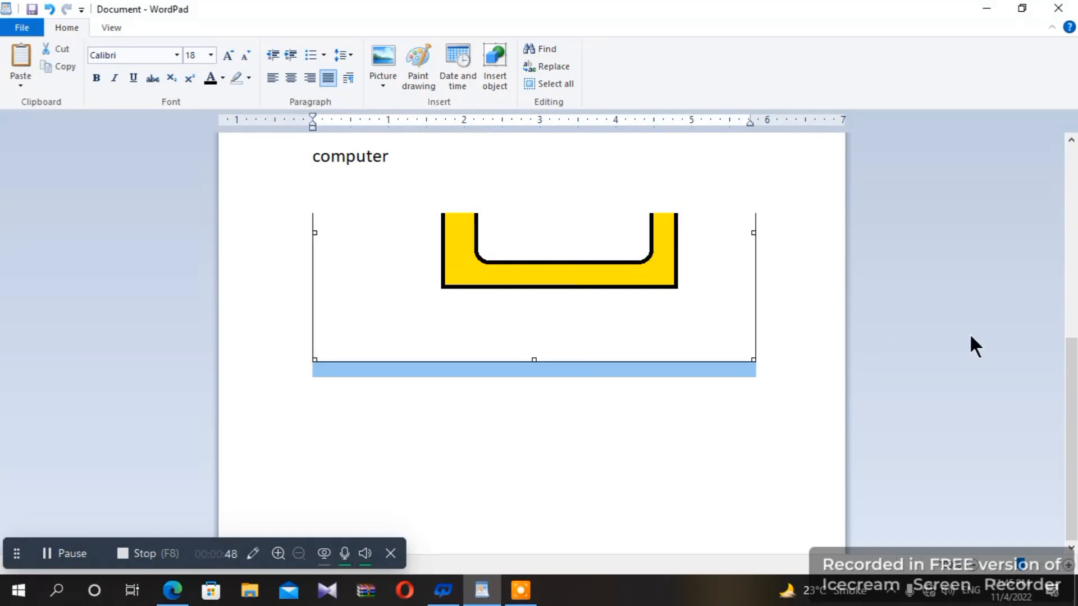
{"action": "scroll", "coordinate": [1069, 370], "scroll_direction": "up", "scroll_amount": 2}
{"action": "left_click_drag", "start_coordinate": [1069, 373], "coordinate": [1066, 366]}
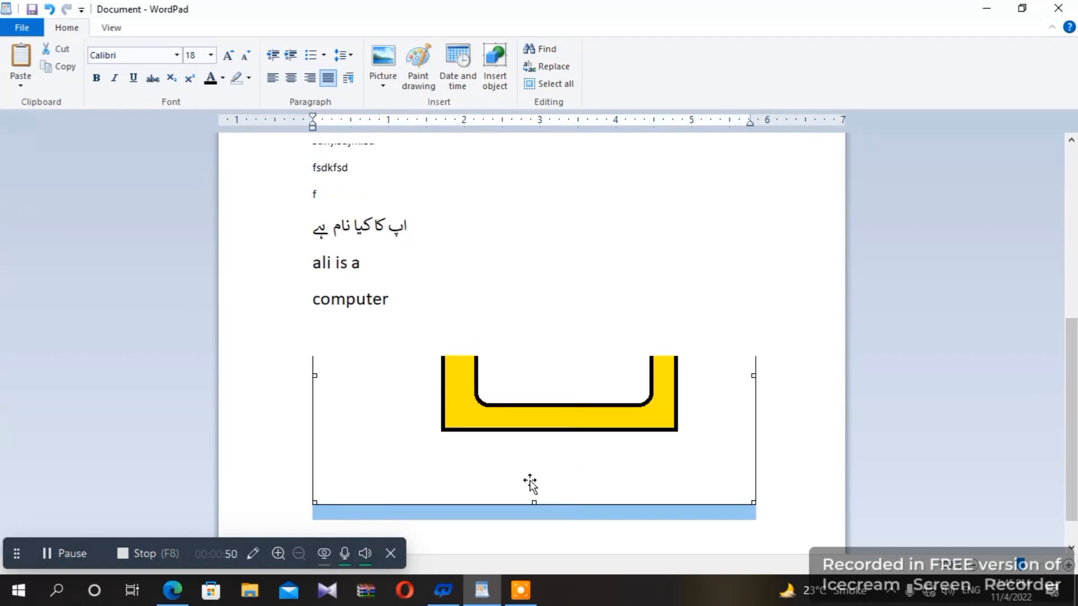
{"action": "left_click_drag", "start_coordinate": [315, 499], "coordinate": [416, 457]}
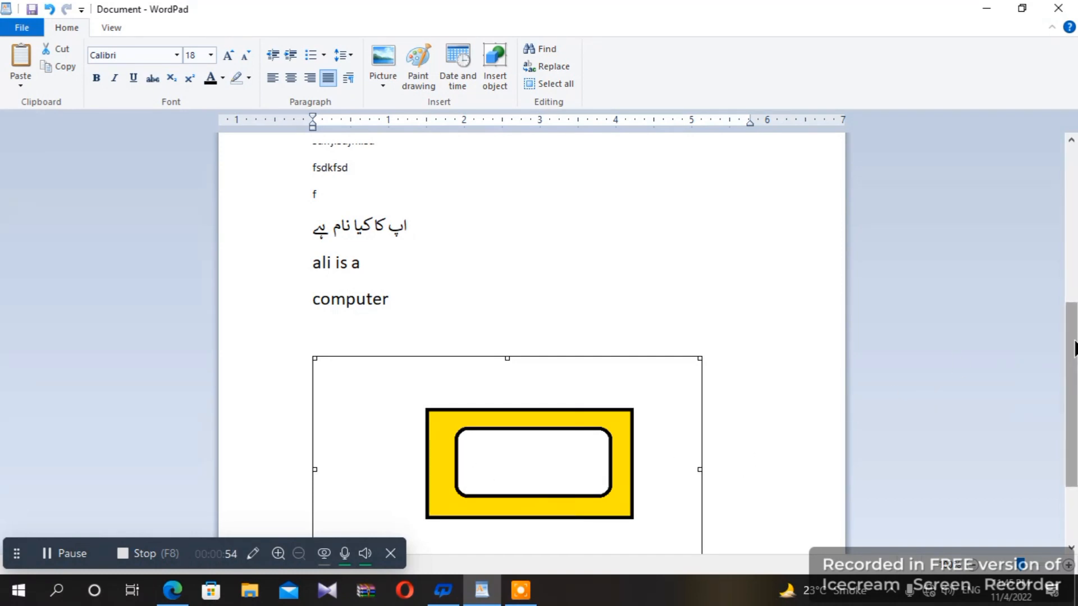
{"action": "left_click_drag", "start_coordinate": [1073, 454], "coordinate": [1074, 508]}
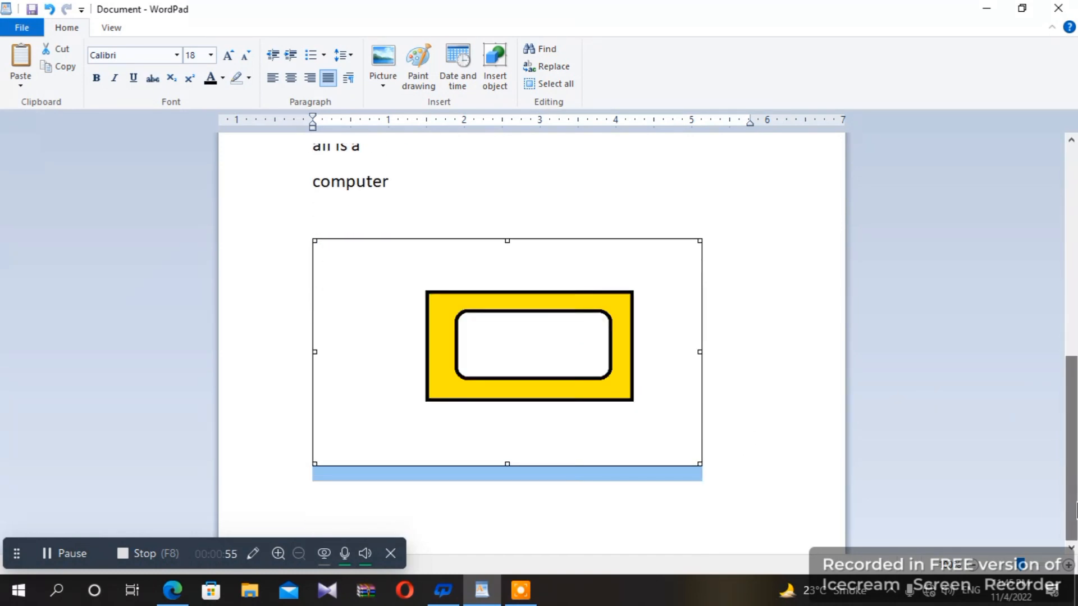
{"action": "left_click", "coordinate": [718, 465]}
{"action": "key", "text": "Return"}
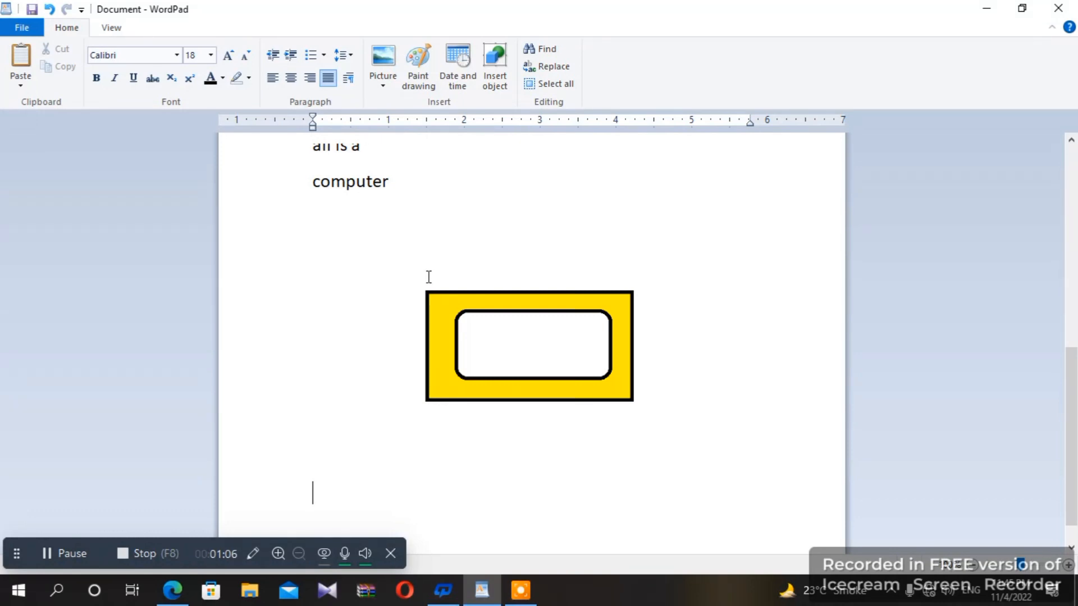
- Insert the date in long weekday format, 'Friday, November 4, 2022', then start a new line
{"action": "left_click", "coordinate": [451, 46]}
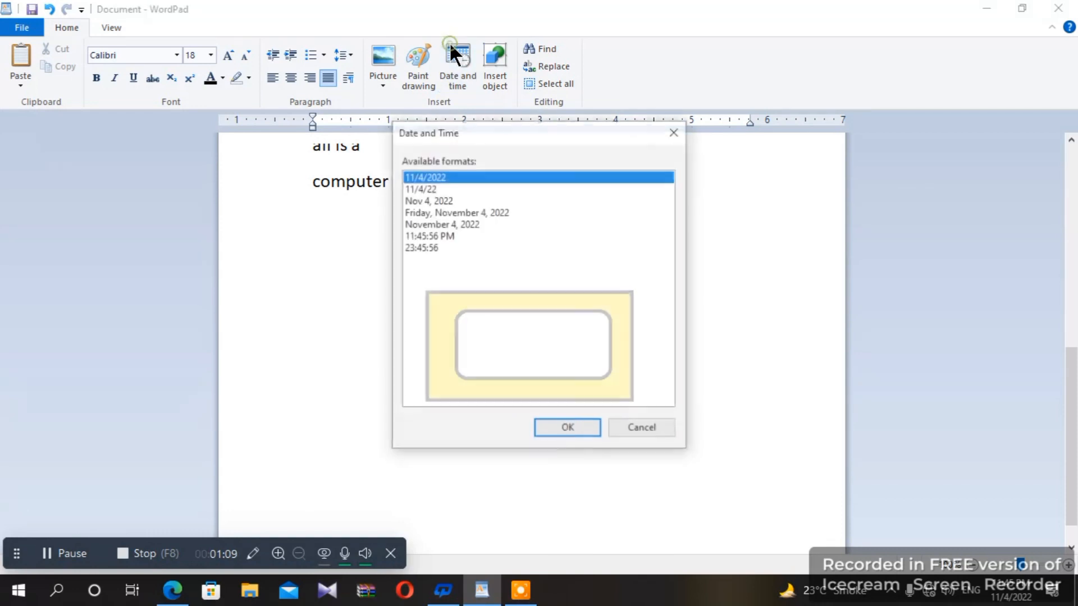
{"action": "left_click", "coordinate": [441, 212]}
{"action": "left_click", "coordinate": [568, 429]}
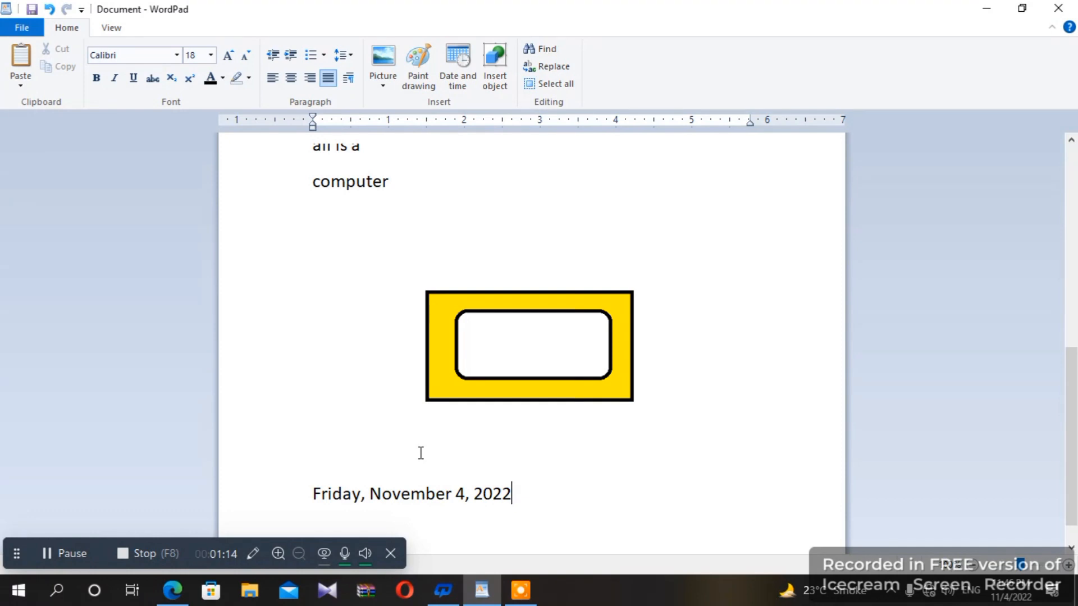
{"action": "key", "text": "Return"}
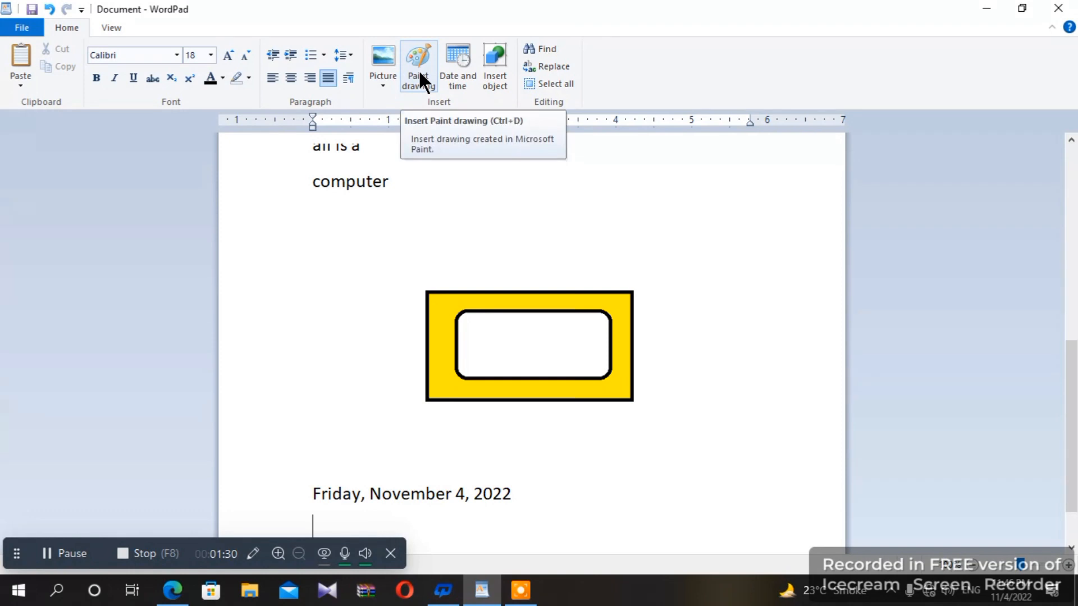
- Insert a new Paintbrush Picture object below the date line
{"action": "left_click", "coordinate": [497, 57]}
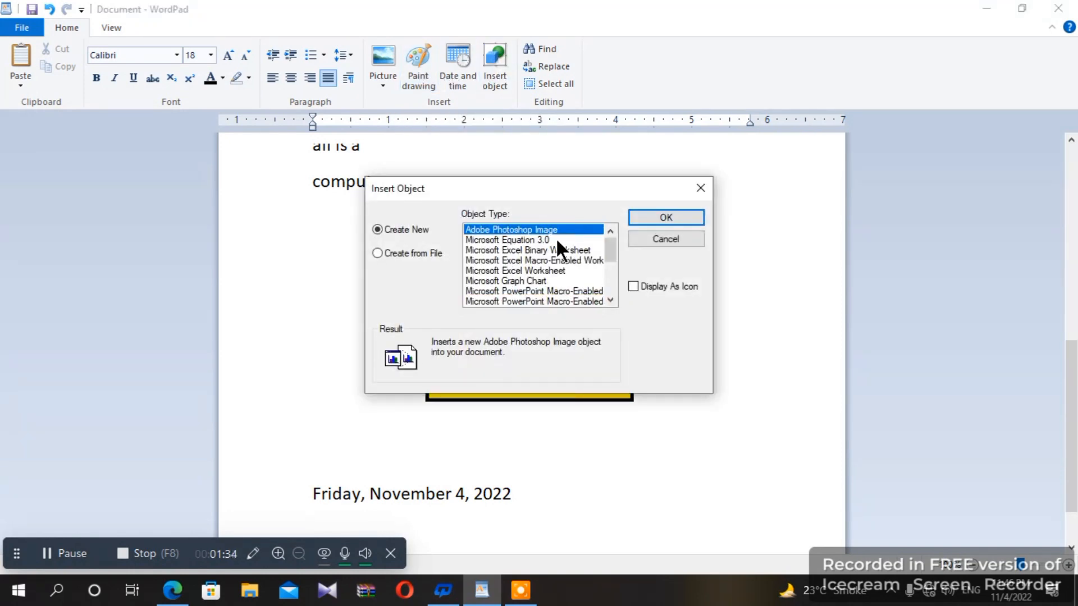
{"action": "left_click_drag", "start_coordinate": [605, 242], "coordinate": [607, 286]}
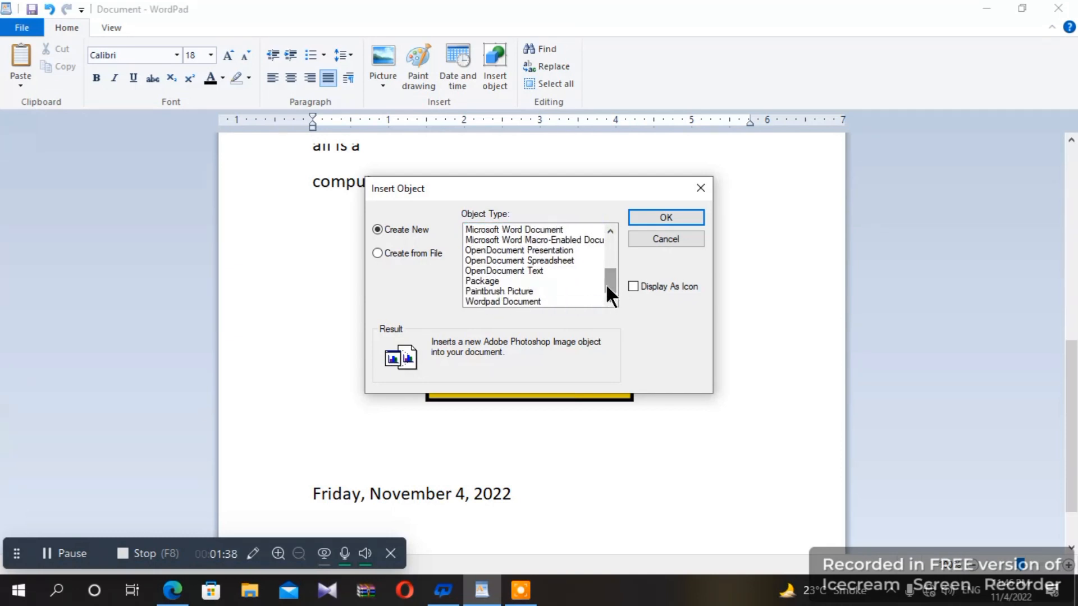
{"action": "left_click", "coordinate": [527, 291]}
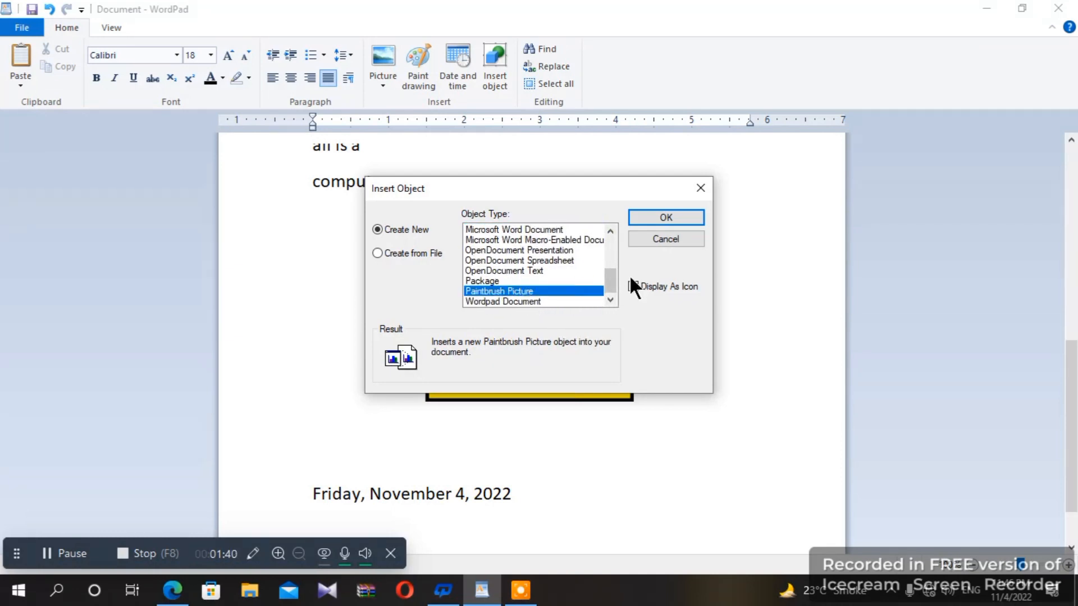
{"action": "left_click", "coordinate": [668, 219]}
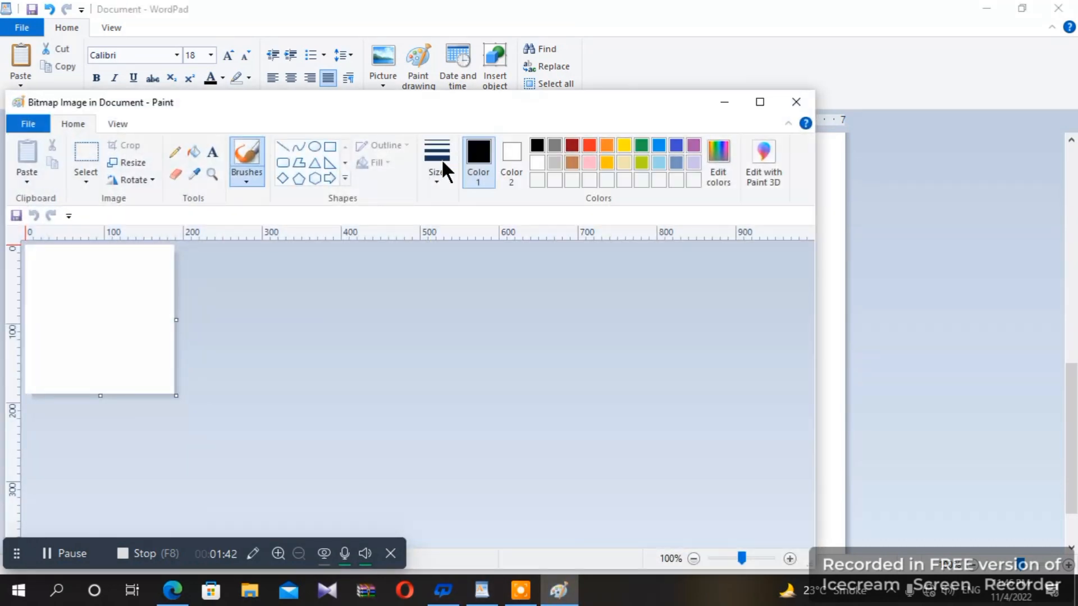
- Draw two overlapping black hexagons on the canvas and return to WordPad
{"action": "left_click", "coordinate": [314, 178]}
{"action": "left_click_drag", "start_coordinate": [116, 278], "coordinate": [169, 325]}
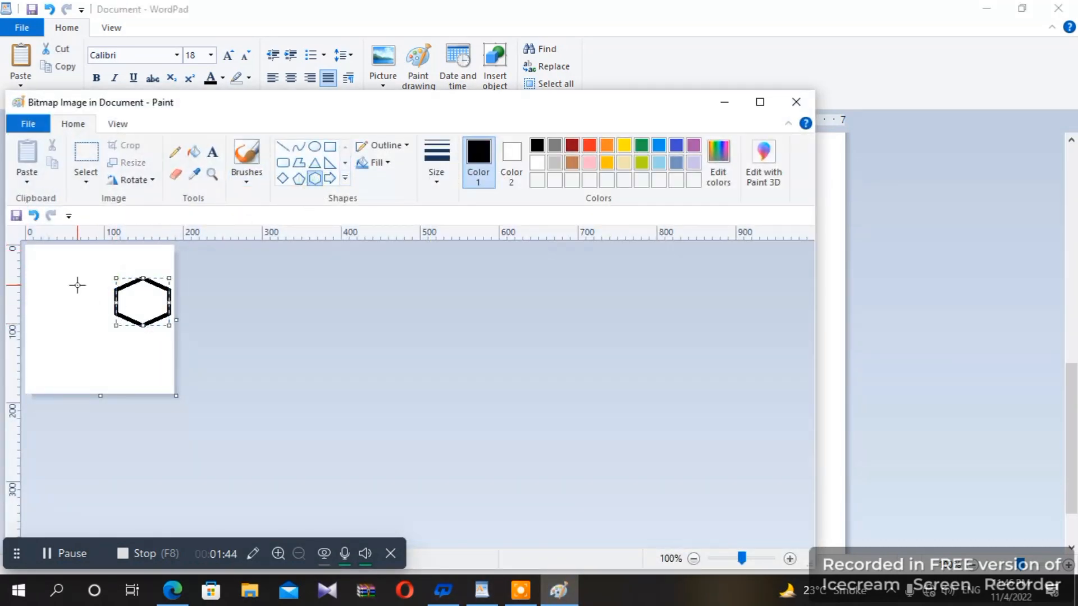
{"action": "left_click_drag", "start_coordinate": [78, 285], "coordinate": [161, 318]}
{"action": "left_click", "coordinate": [147, 260]}
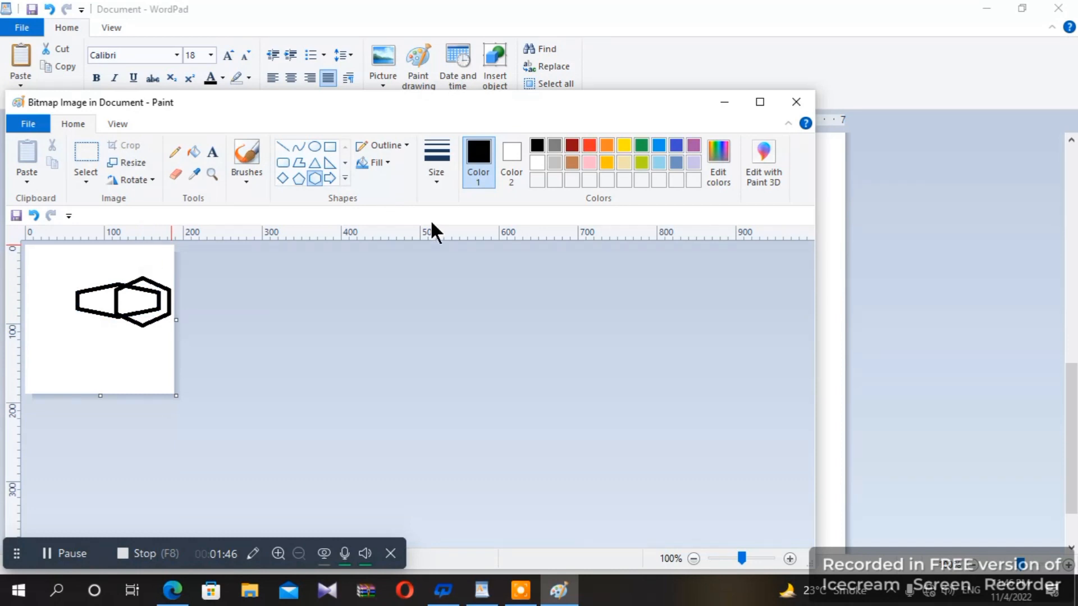
{"action": "left_click", "coordinate": [786, 105]}
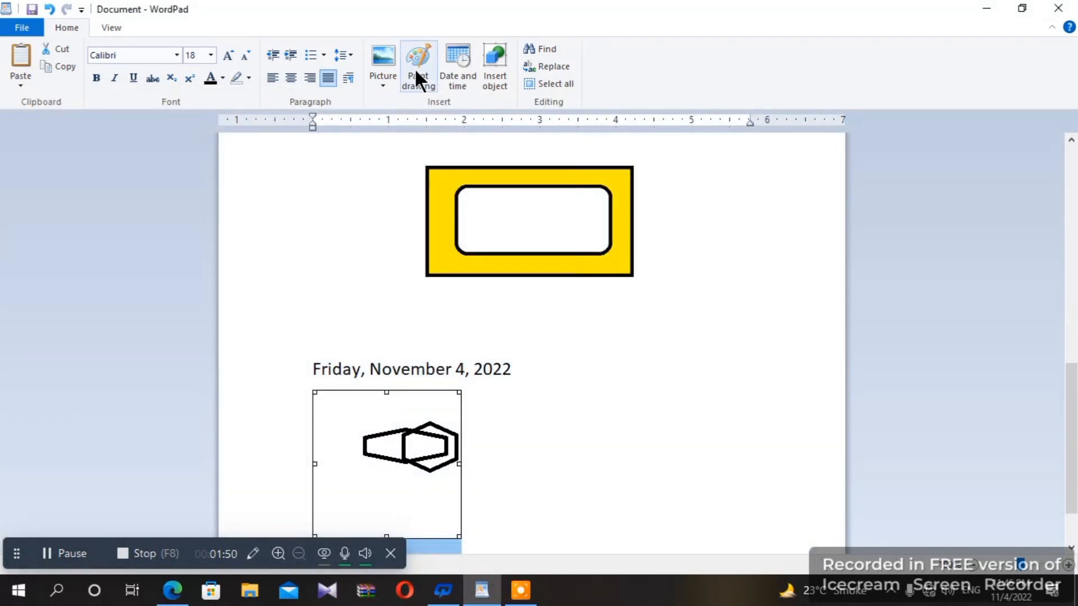
- Add a new line below the hexagon drawing and search for 'friday'
{"action": "left_click", "coordinate": [493, 527]}
{"action": "key", "text": "Return"}
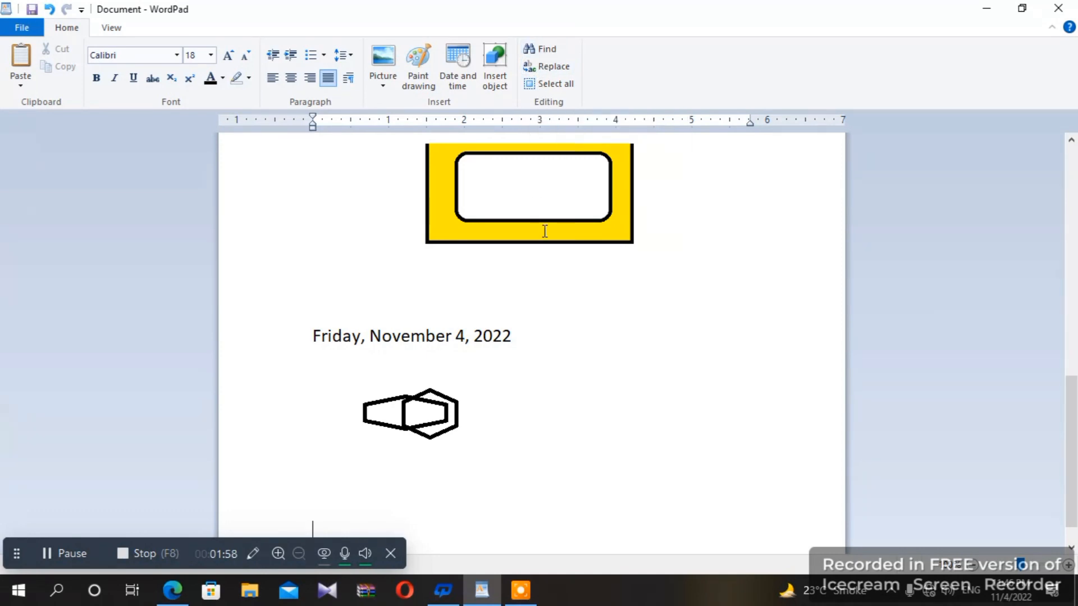
{"action": "left_click", "coordinate": [543, 49]}
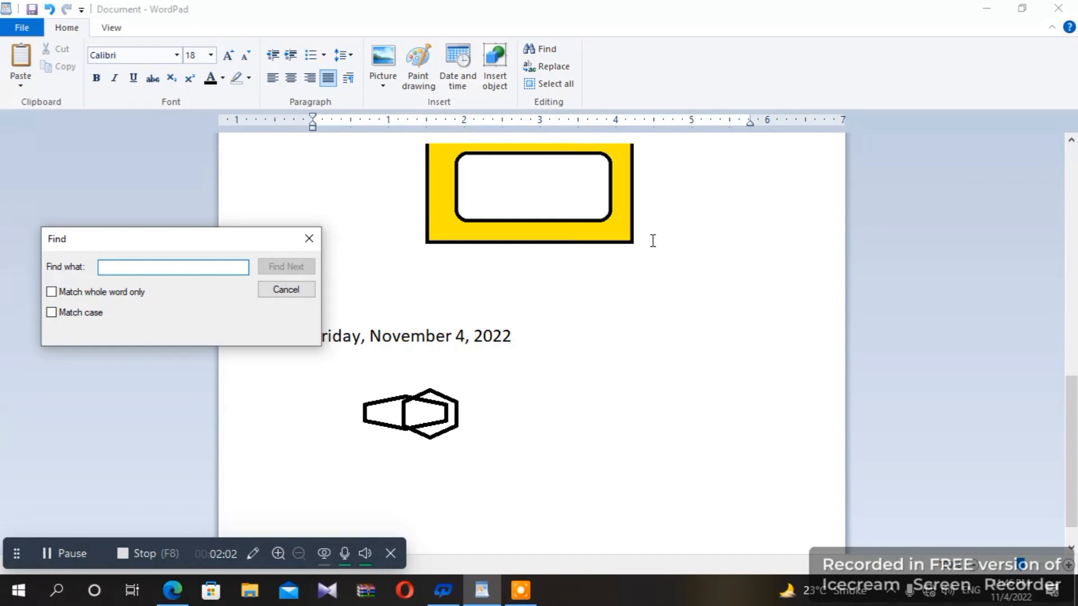
{"action": "type", "text": "friday"}
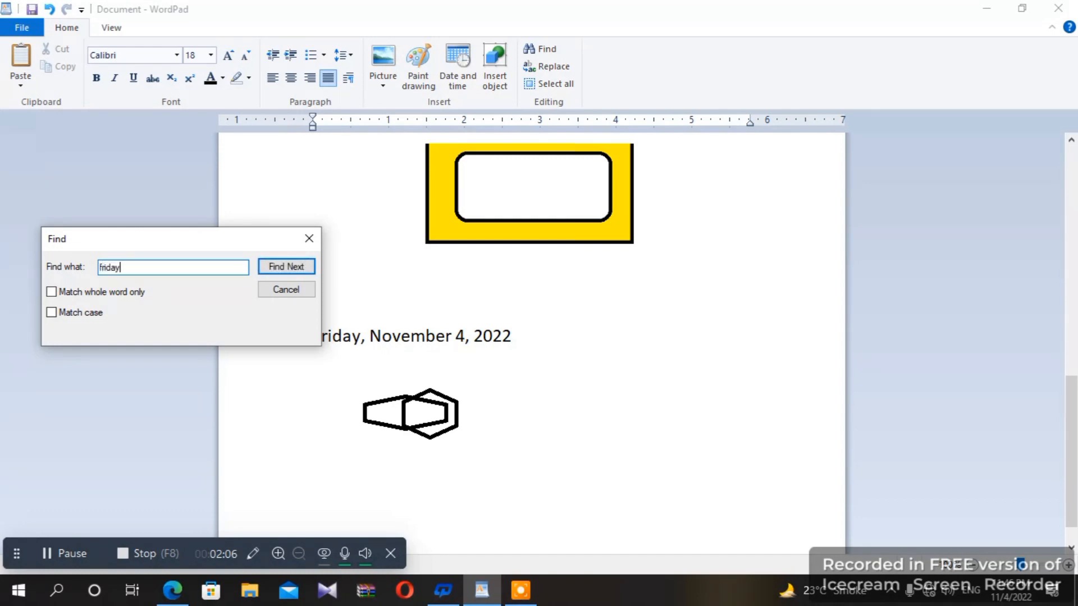
{"action": "key", "text": "Return"}
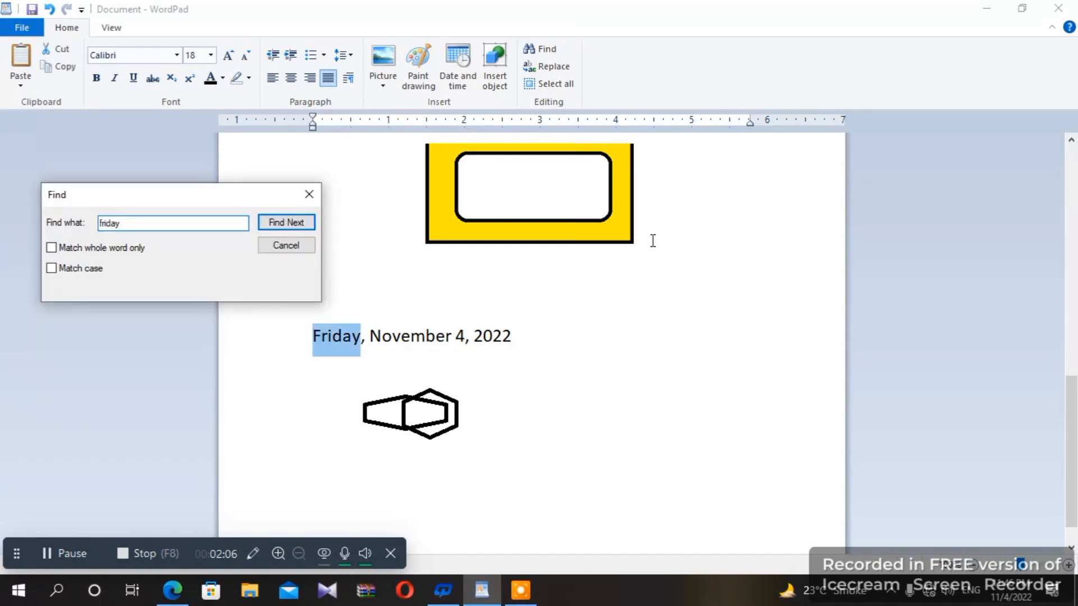
{"action": "left_click", "coordinate": [309, 194]}
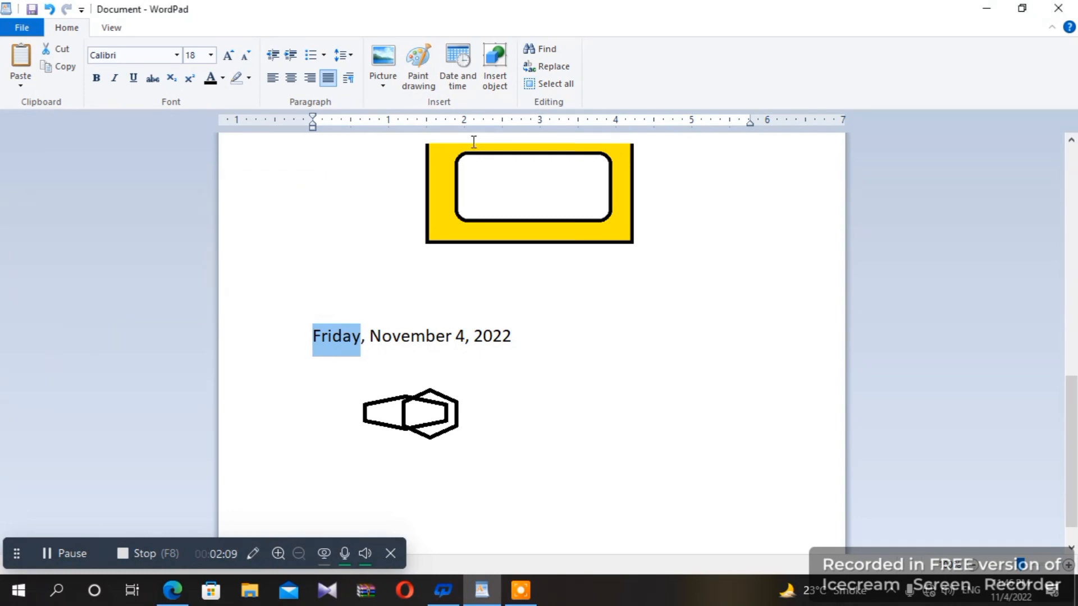
- Find the '4' in the date line, then close the search box
{"action": "left_click", "coordinate": [544, 48]}
{"action": "type", "text": "4"}
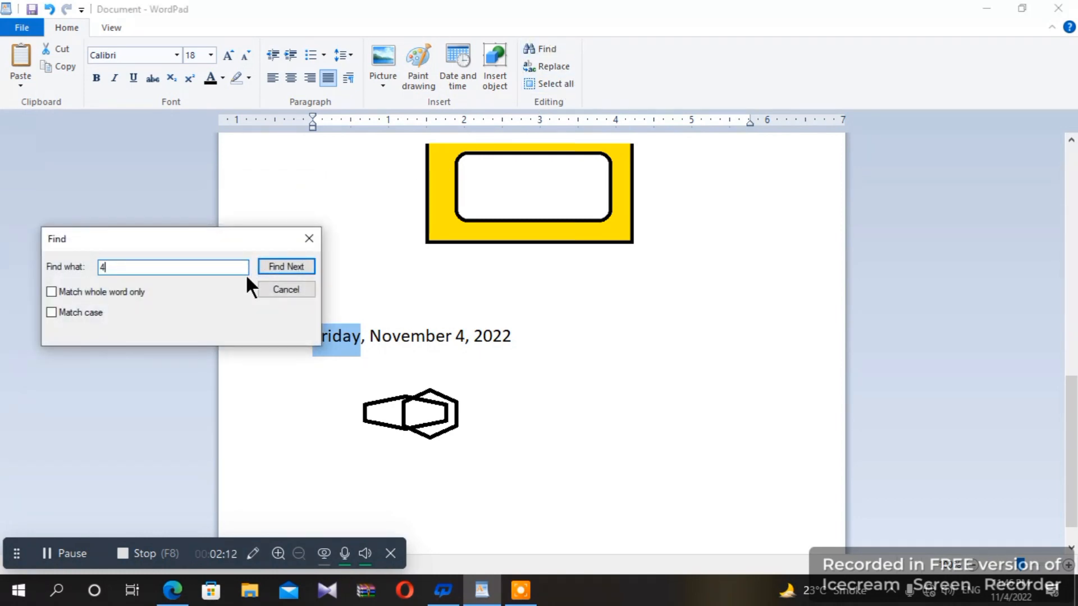
{"action": "left_click", "coordinate": [267, 268]}
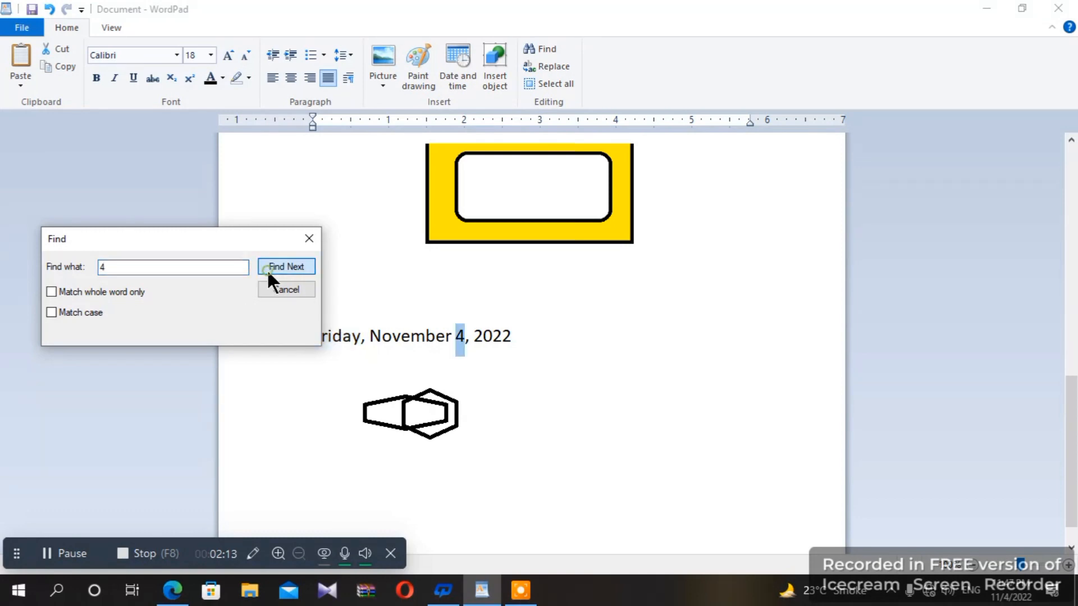
{"action": "left_click", "coordinate": [309, 239]}
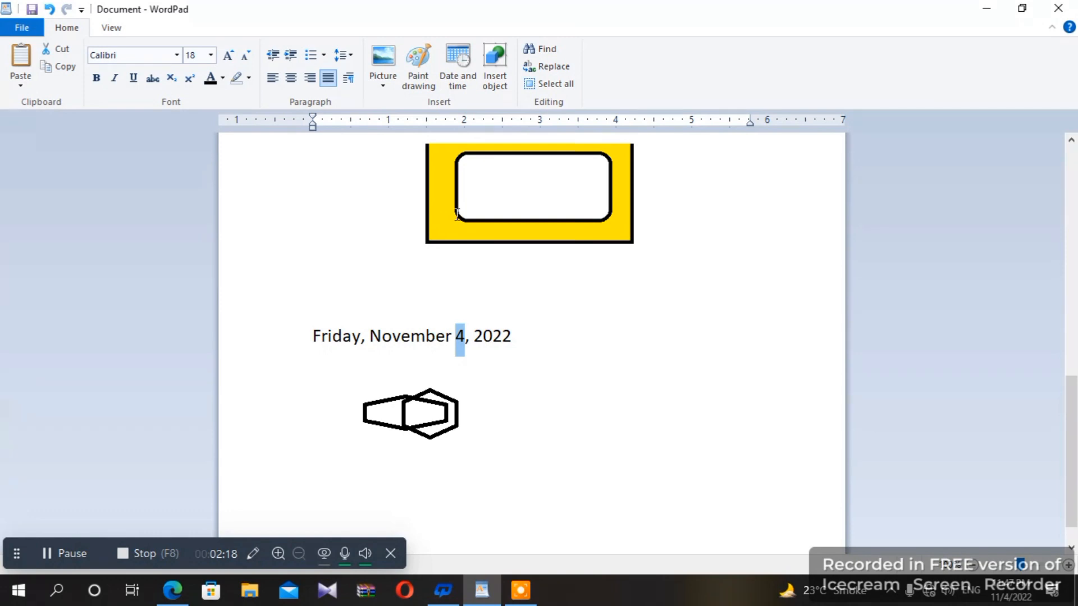
- Replace the 4 with 5 so the date reads 'Friday, November 5, 2022'
{"action": "left_click", "coordinate": [552, 65]}
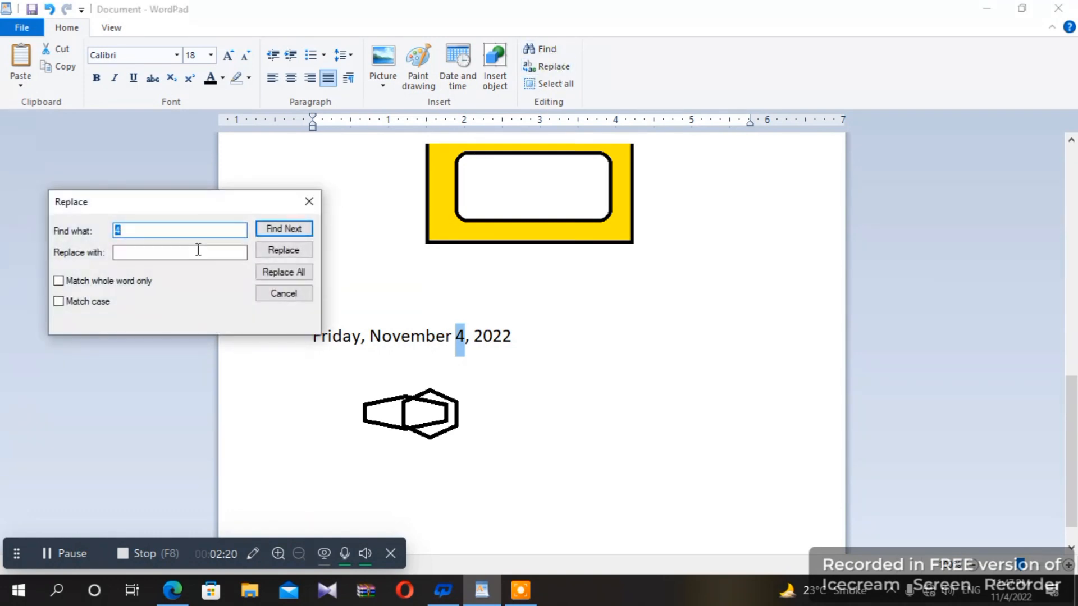
{"action": "left_click", "coordinate": [129, 253]}
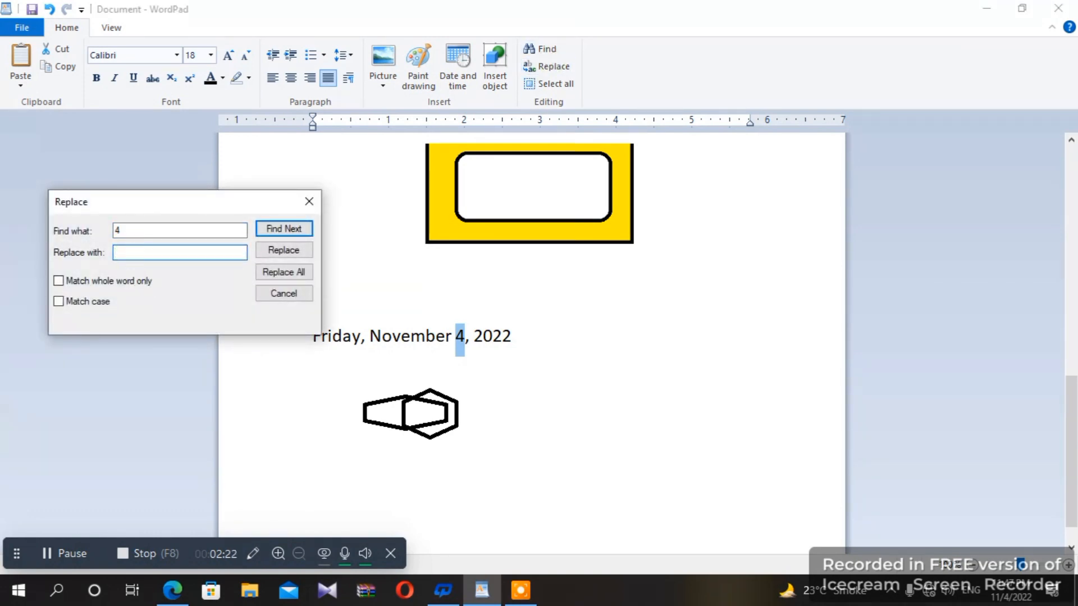
{"action": "left_click", "coordinate": [293, 250]}
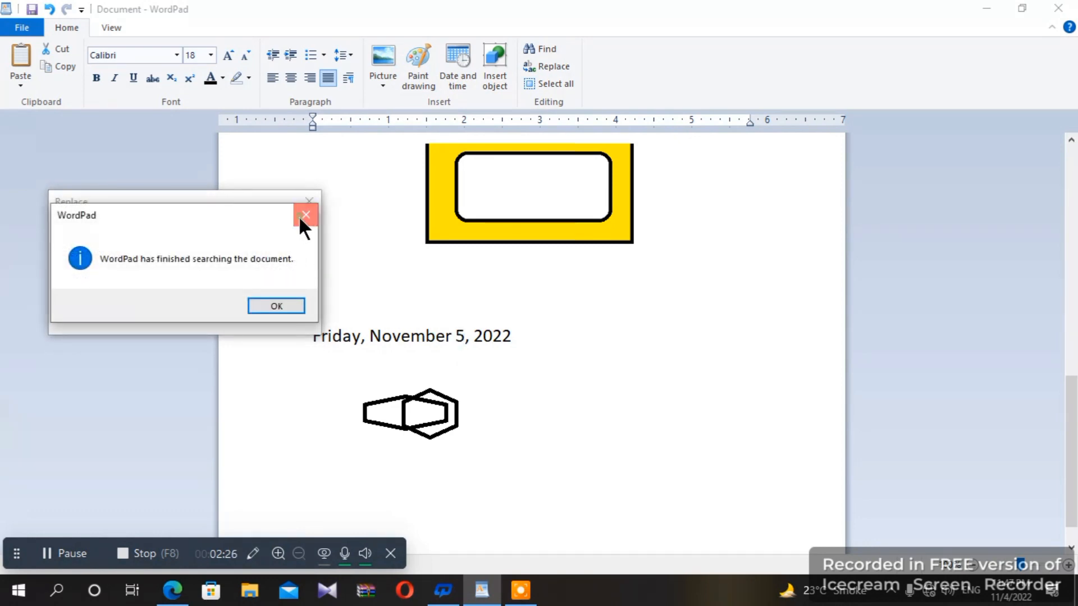
{"action": "left_click", "coordinate": [299, 215]}
{"action": "left_click", "coordinate": [309, 202]}
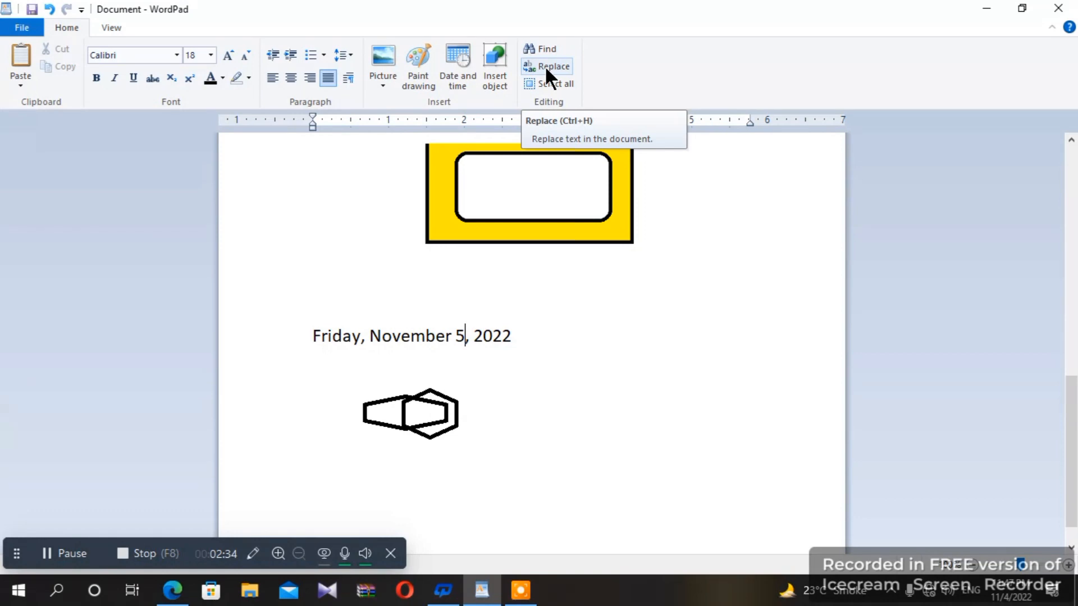
{"action": "left_click", "coordinate": [547, 84]}
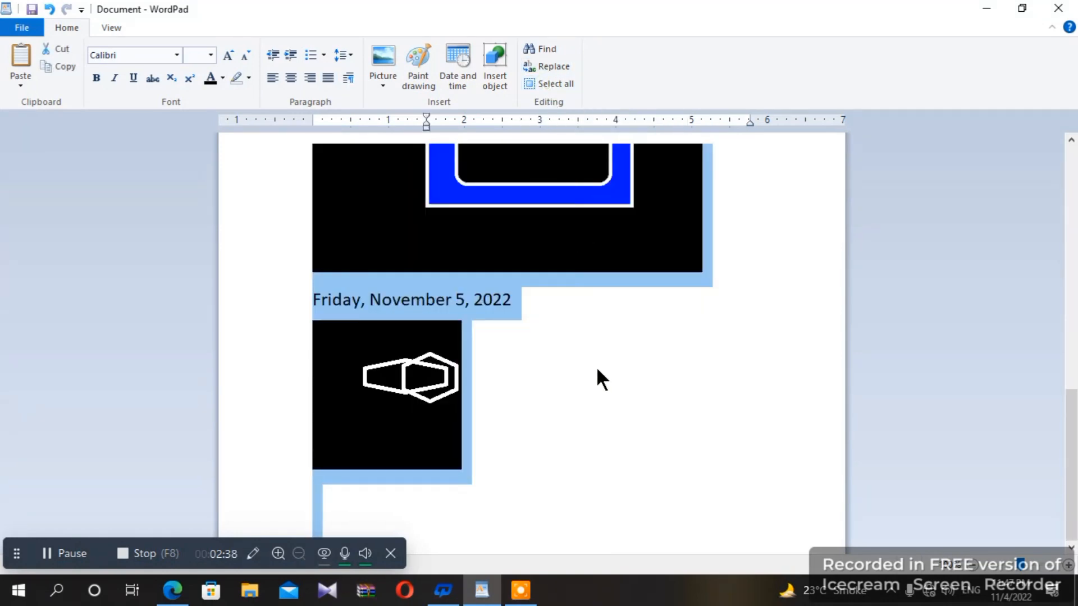
{"action": "key", "text": "Delete"}
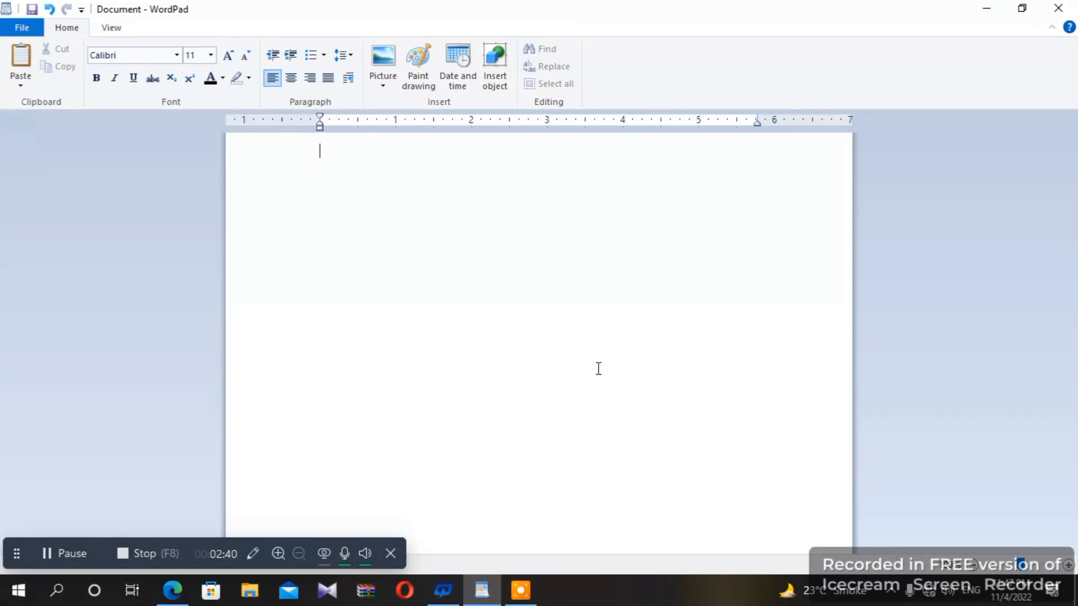
{"action": "key", "text": "ctrl+z"}
{"action": "left_click", "coordinate": [595, 365]}
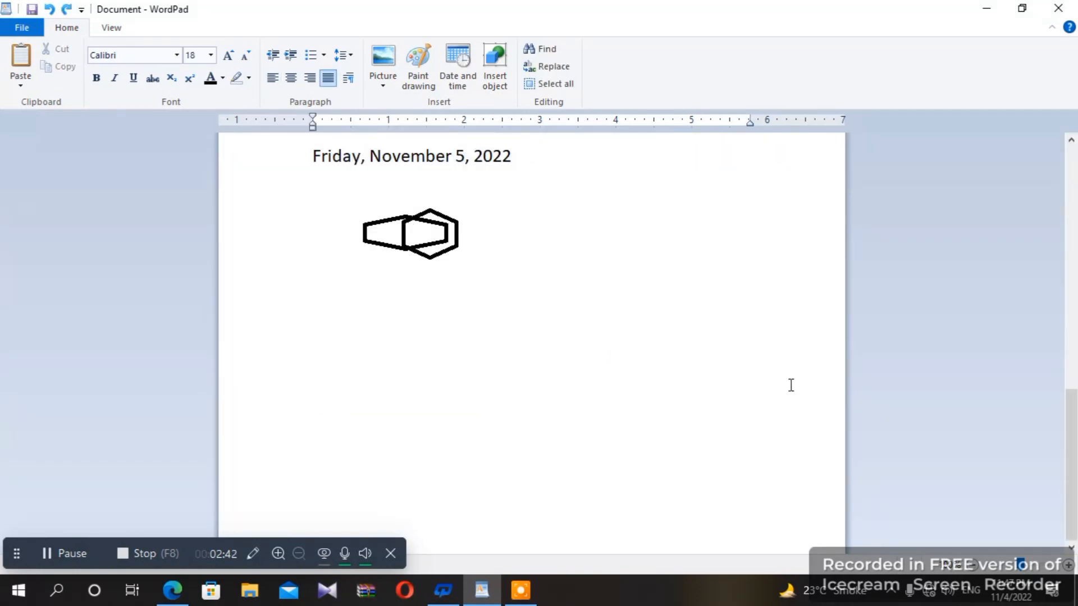
{"action": "scroll", "coordinate": [392, 269], "scroll_direction": "up", "scroll_amount": 5}
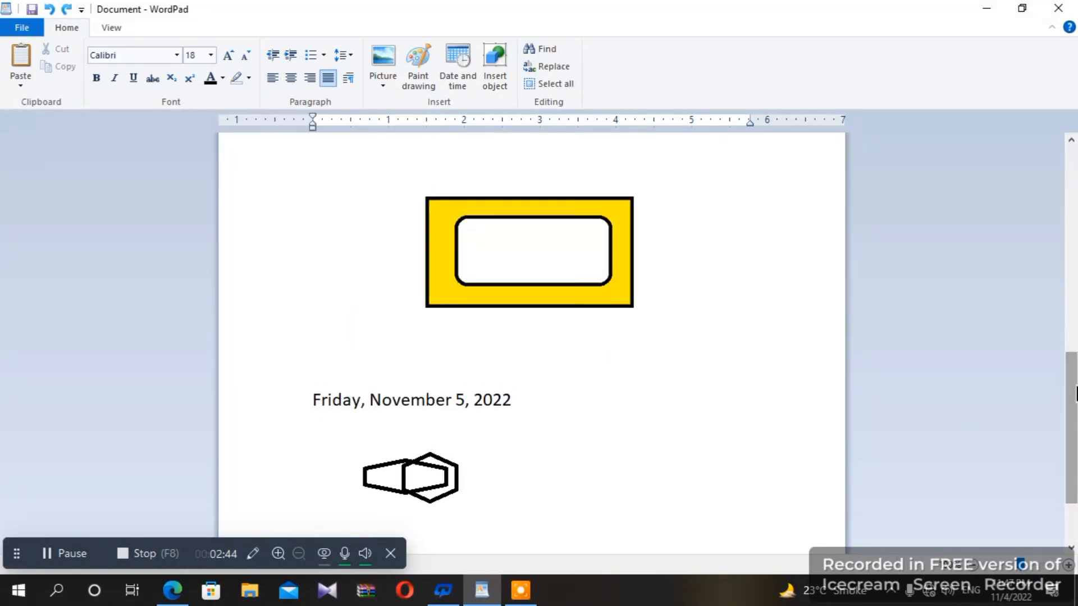
{"action": "left_click", "coordinate": [112, 29]}
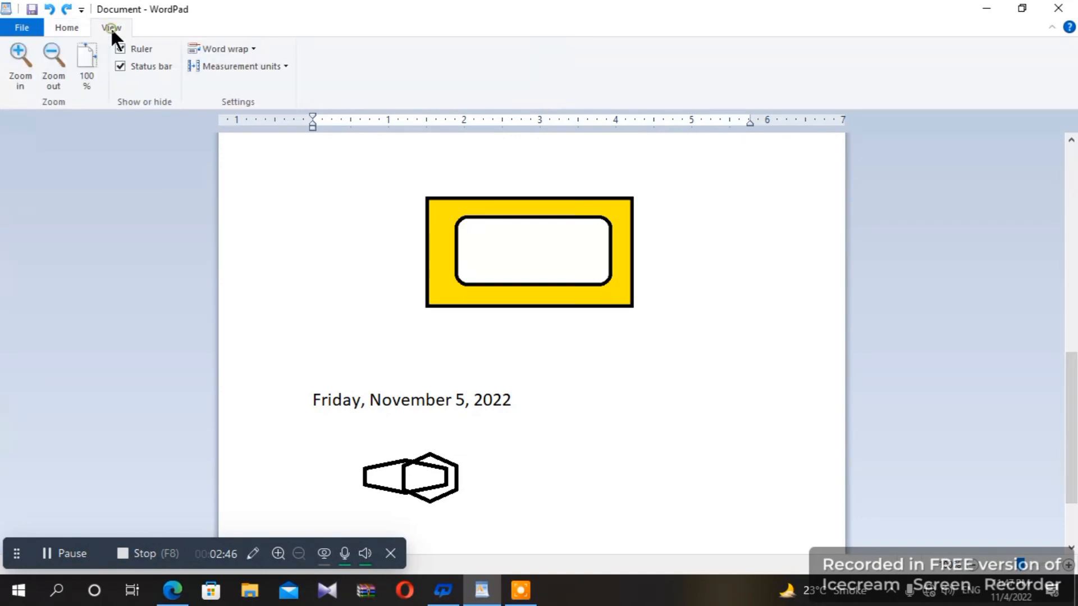
{"action": "left_click", "coordinate": [20, 67]}
{"action": "left_click", "coordinate": [19, 68]}
{"action": "left_click", "coordinate": [19, 67]}
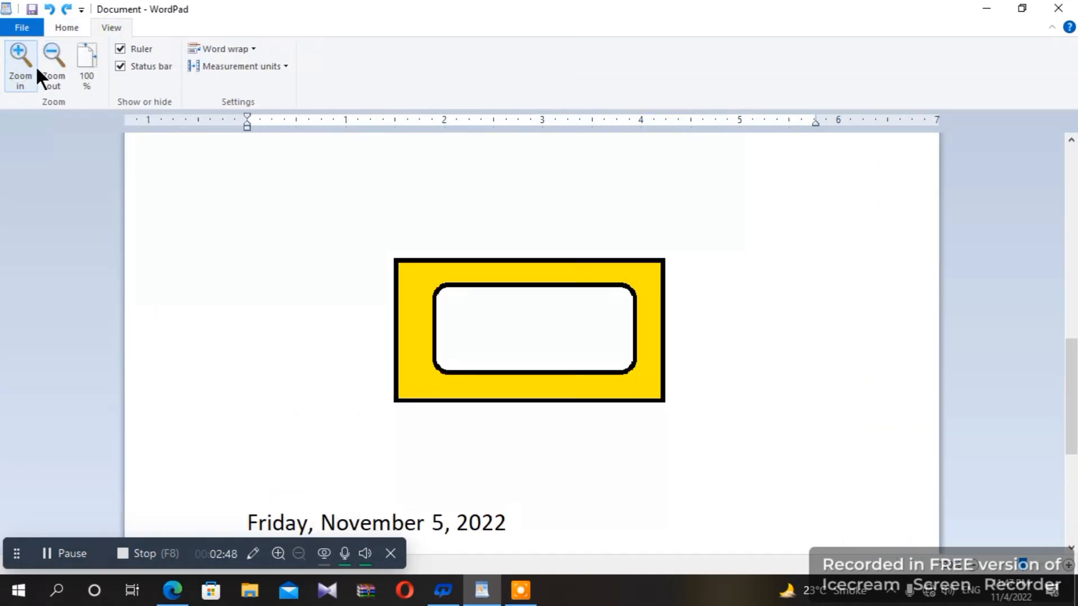
{"action": "left_click", "coordinate": [42, 65]}
{"action": "left_click", "coordinate": [42, 65]}
{"action": "left_click", "coordinate": [84, 58]}
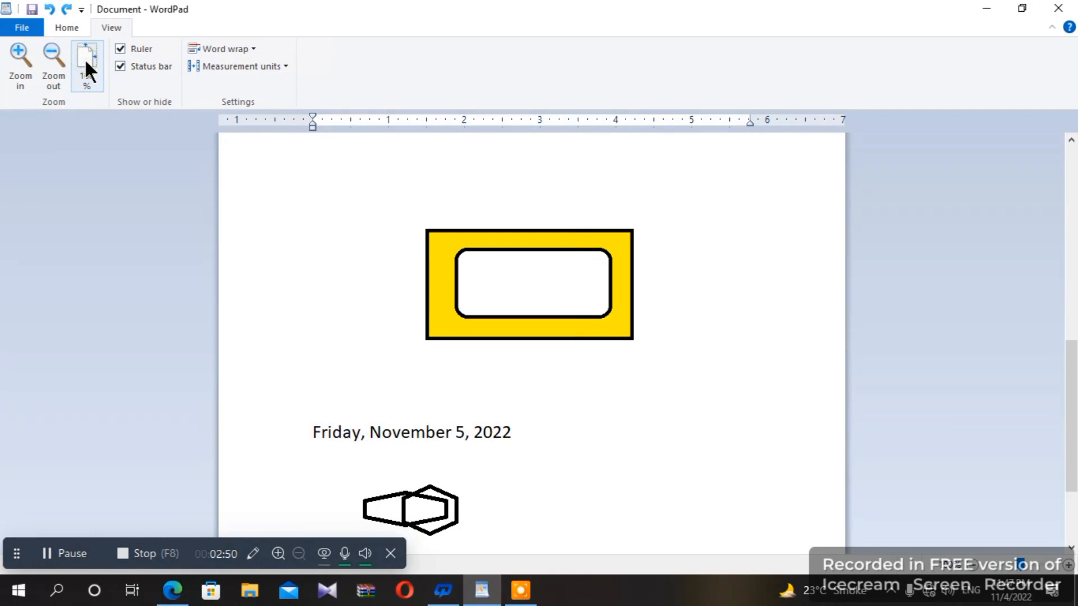
{"action": "left_click", "coordinate": [133, 50]}
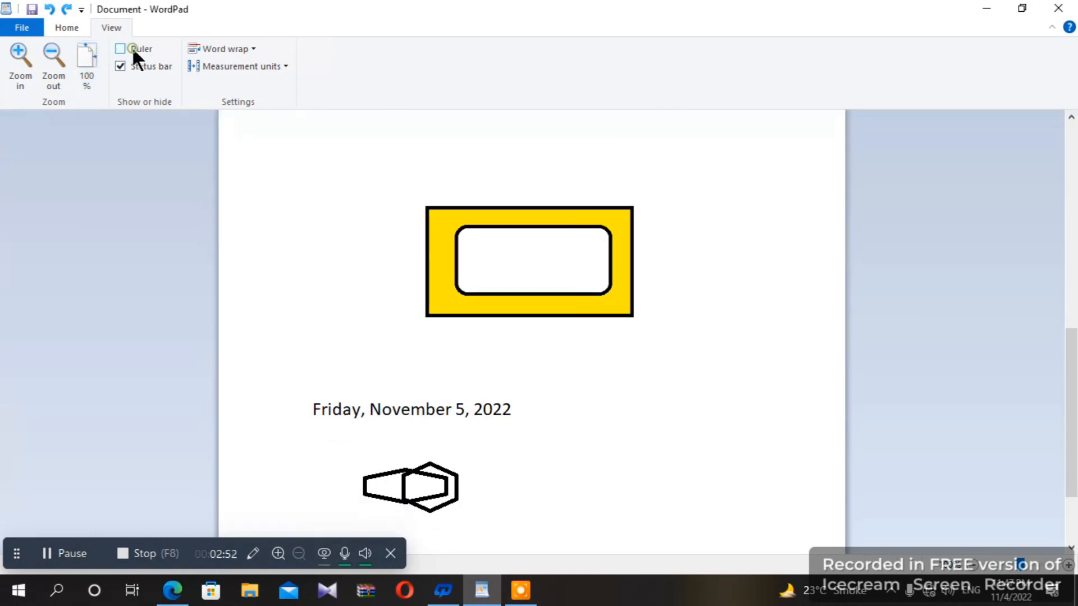
{"action": "left_click", "coordinate": [133, 50]}
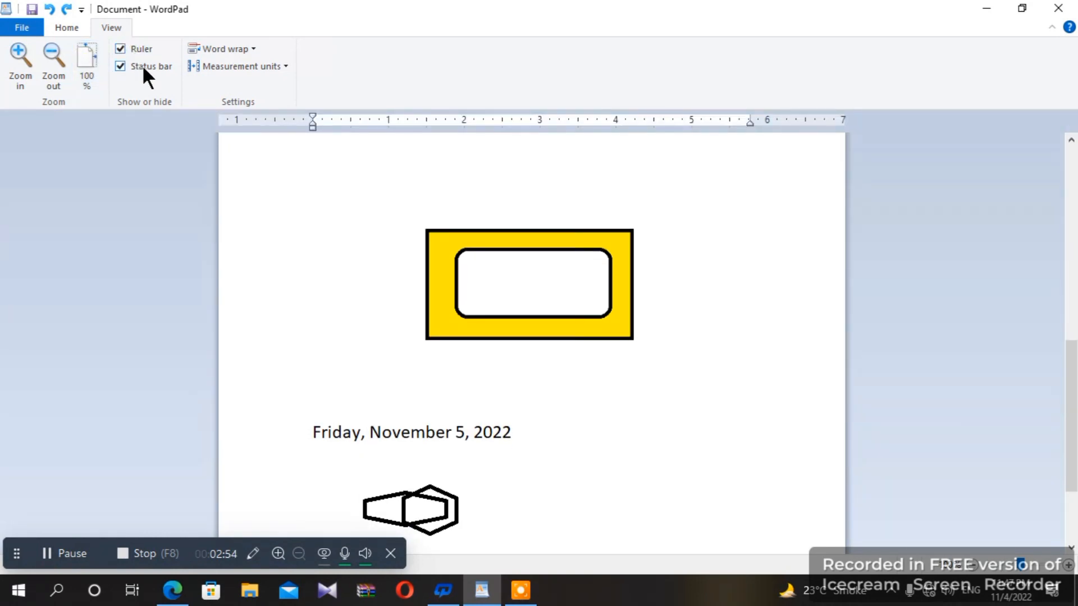
{"action": "left_click", "coordinate": [143, 67]}
{"action": "left_click", "coordinate": [143, 65]}
{"action": "left_click", "coordinate": [213, 43]}
{"action": "left_click", "coordinate": [226, 84]}
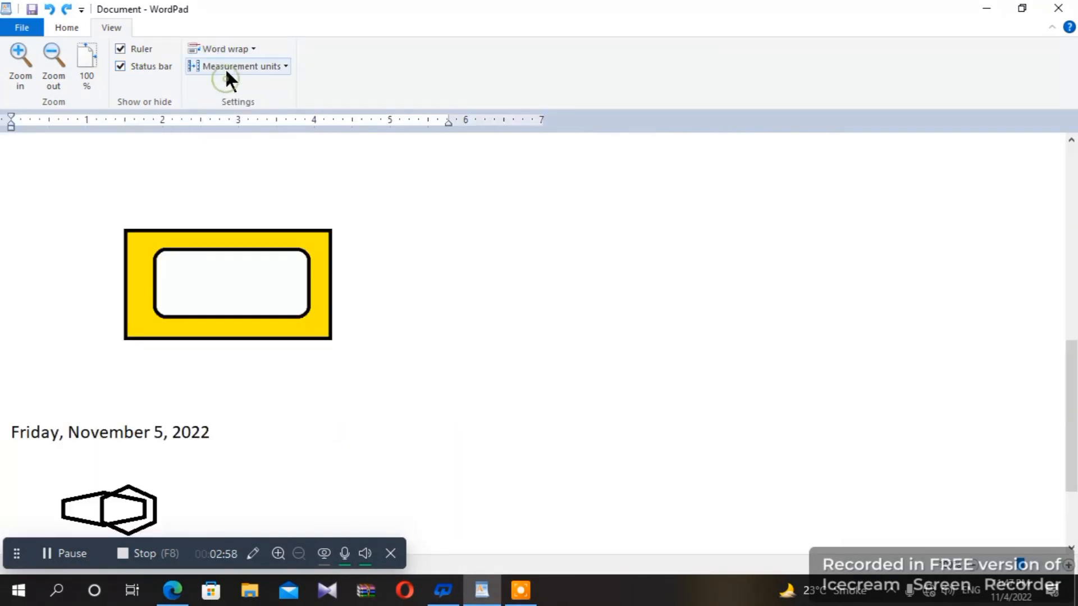
{"action": "left_click", "coordinate": [225, 45]}
{"action": "left_click", "coordinate": [236, 102]}
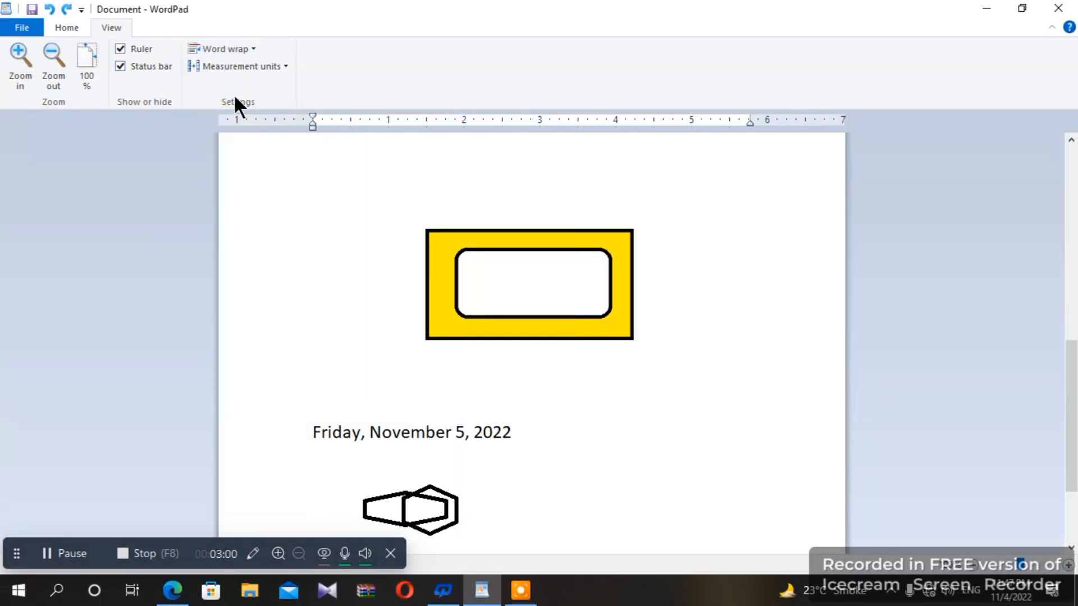
{"action": "left_click", "coordinate": [257, 67]}
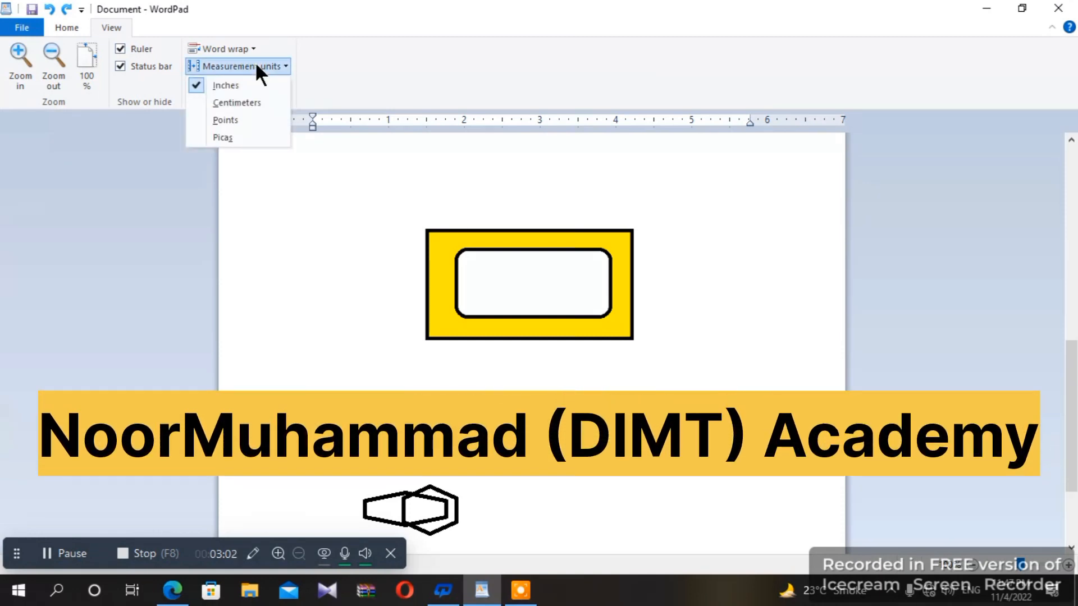
{"action": "left_click", "coordinate": [255, 102]}
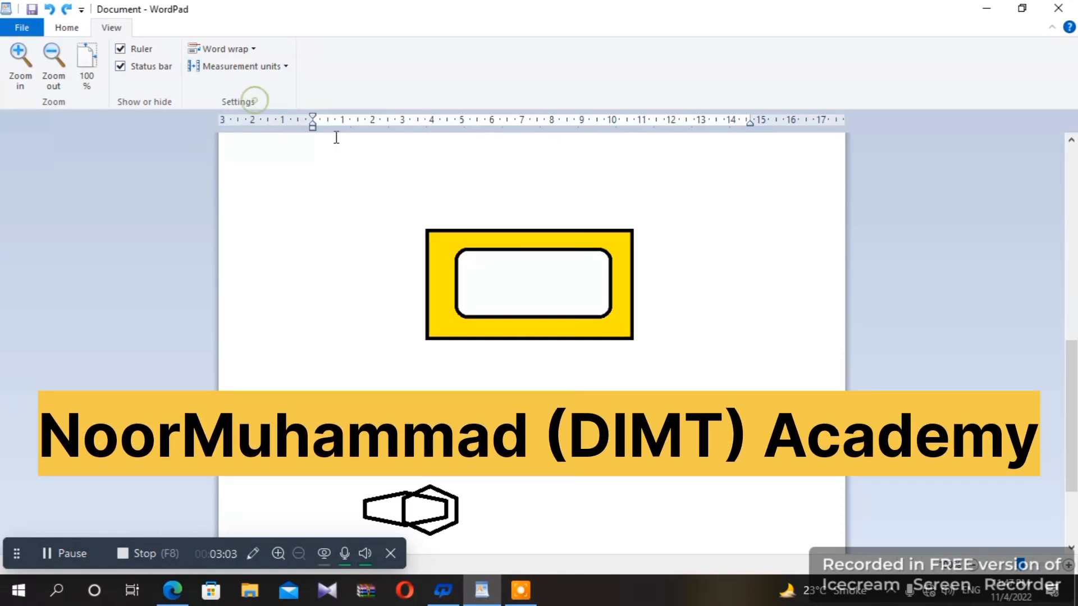
{"action": "left_click", "coordinate": [274, 67]}
{"action": "left_click", "coordinate": [276, 86]}
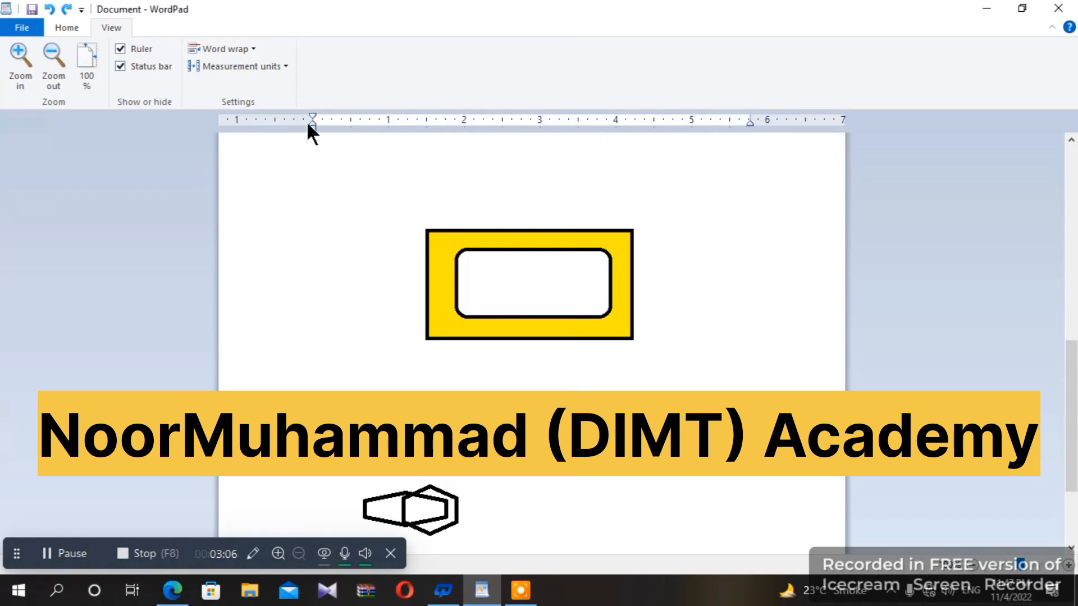
{"action": "left_click", "coordinate": [66, 26]}
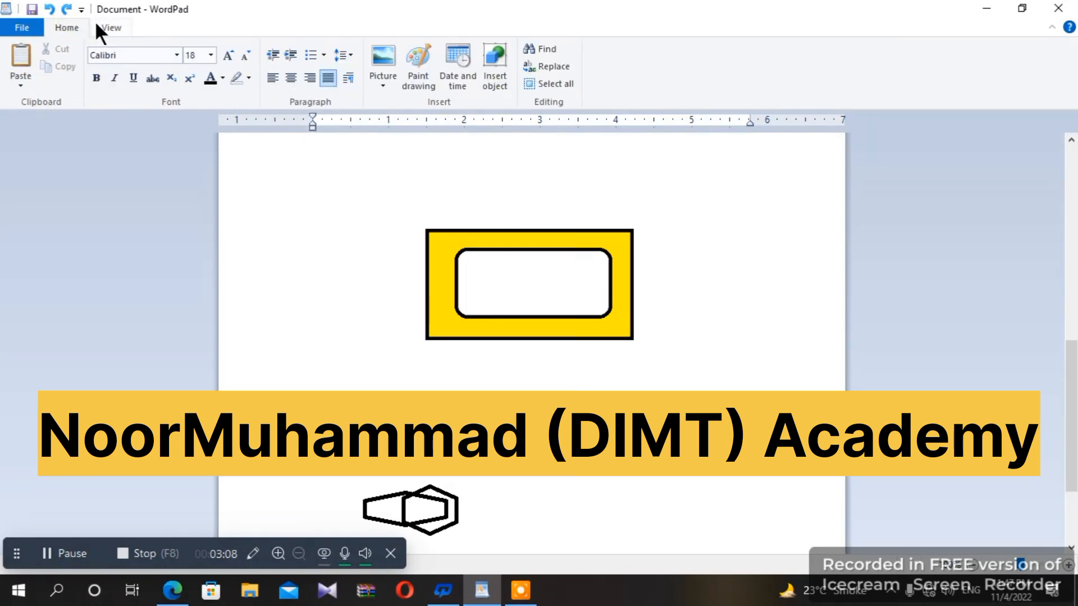
{"action": "left_click", "coordinate": [102, 28]}
{"action": "left_click", "coordinate": [77, 28]}
{"action": "left_click", "coordinate": [33, 28]}
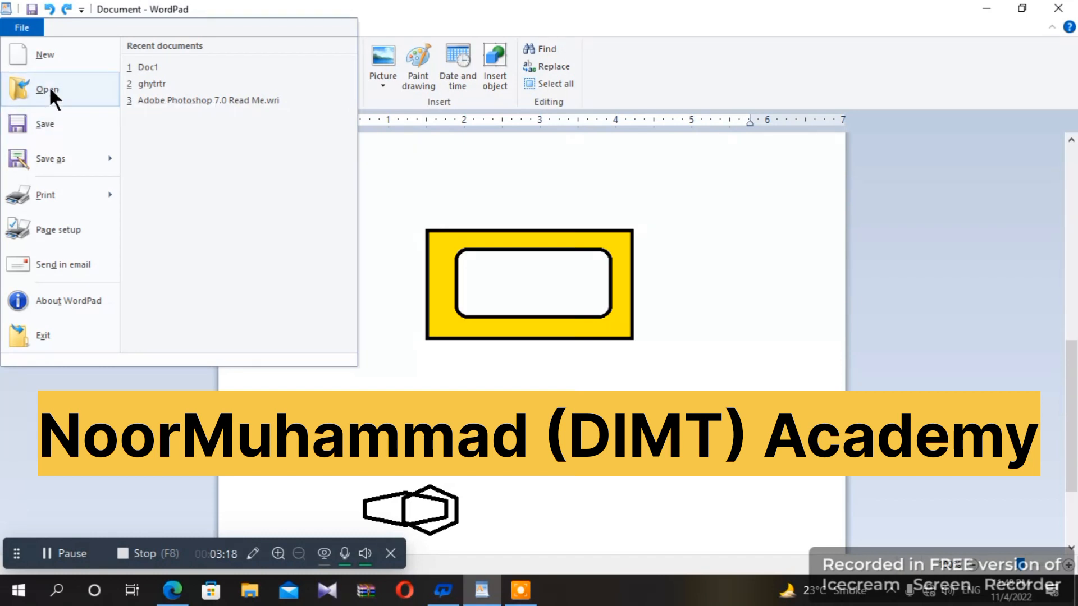
{"action": "mouse_move", "coordinate": [60, 195]}
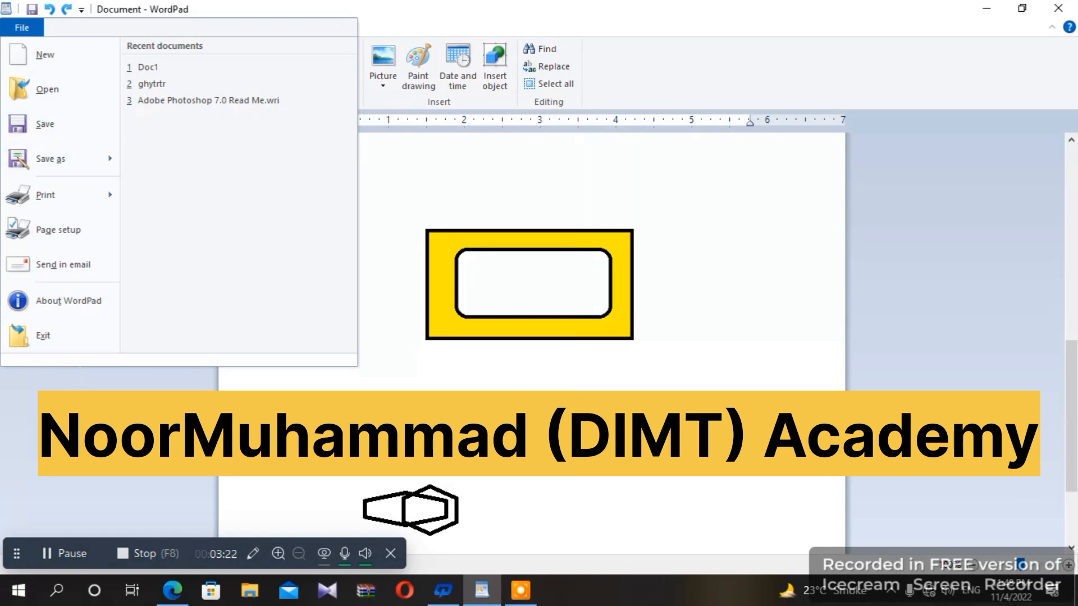
{"action": "left_click", "coordinate": [563, 482]}
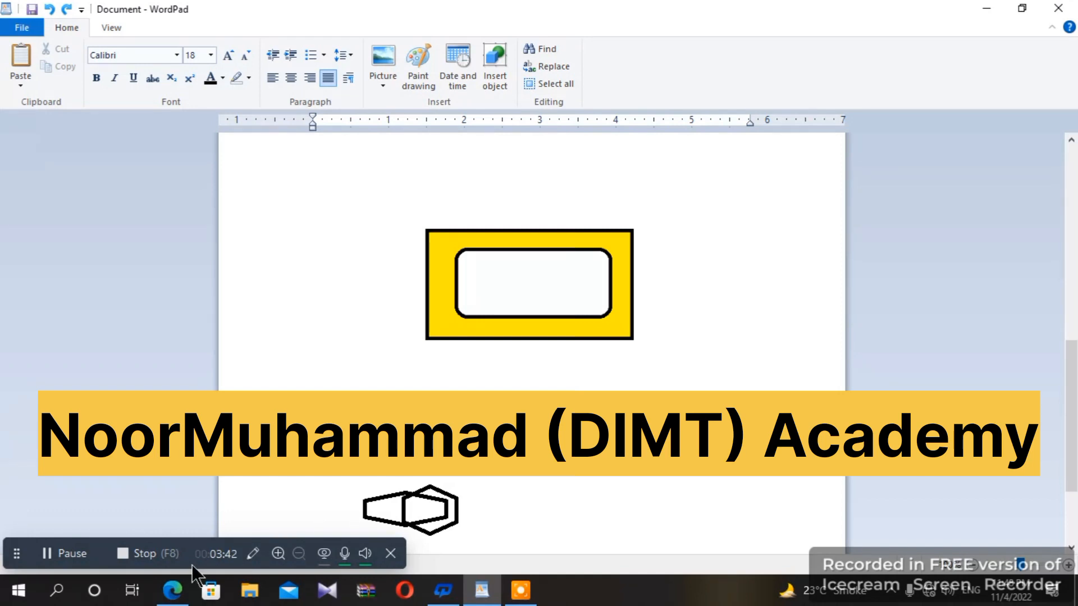
{"action": "left_click", "coordinate": [143, 553]}
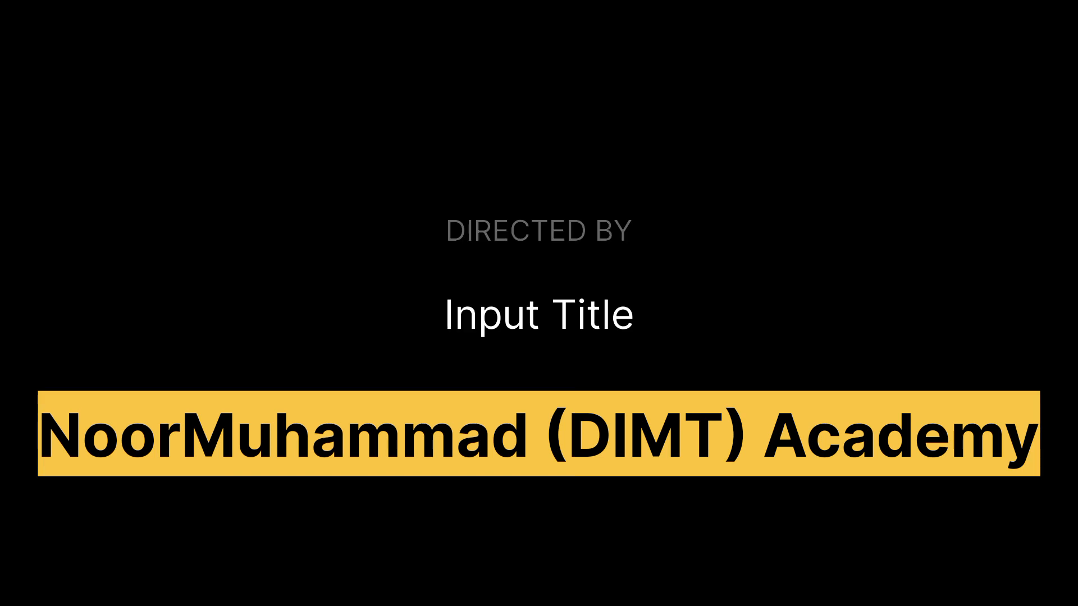